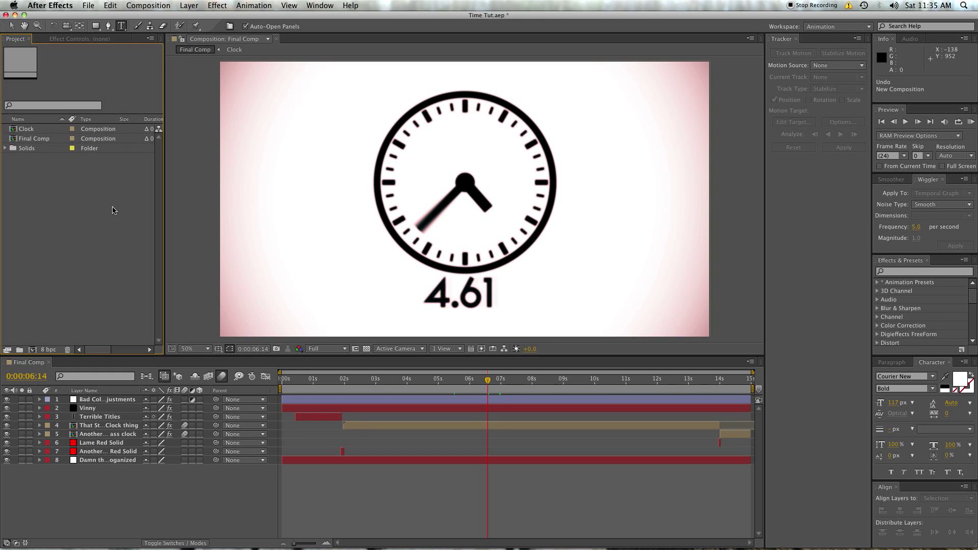
# Create Comp 1 with the default 1920×1080 settings and add a new text layer
pyautogui.press('super+n')
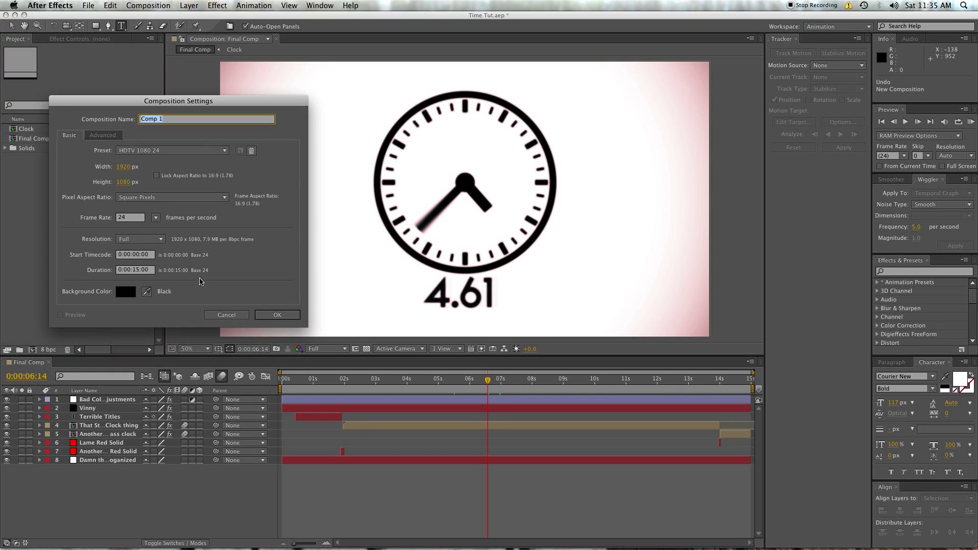
pyautogui.press('Return')
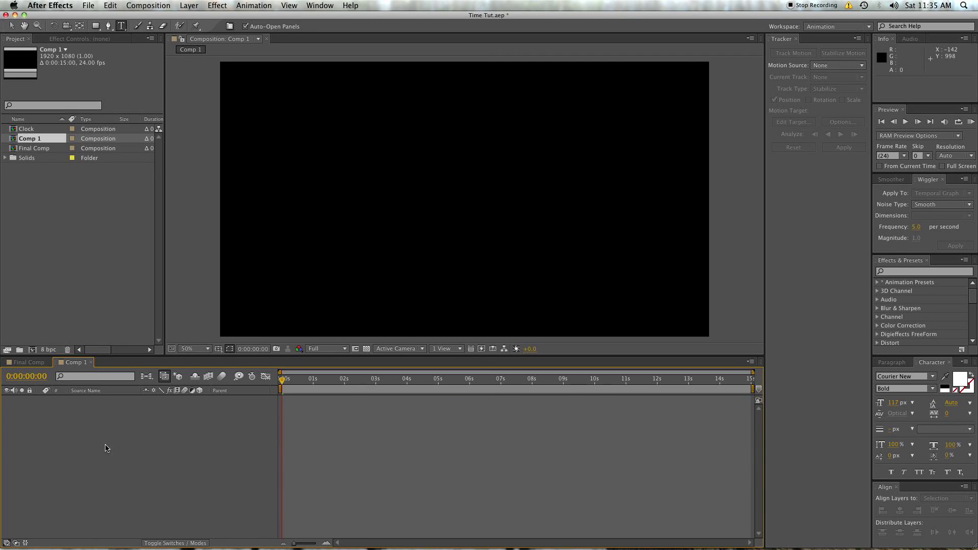
pyautogui.rightClick(98, 434)
pyautogui.moveTo(210, 435)
pyautogui.click(283, 454)
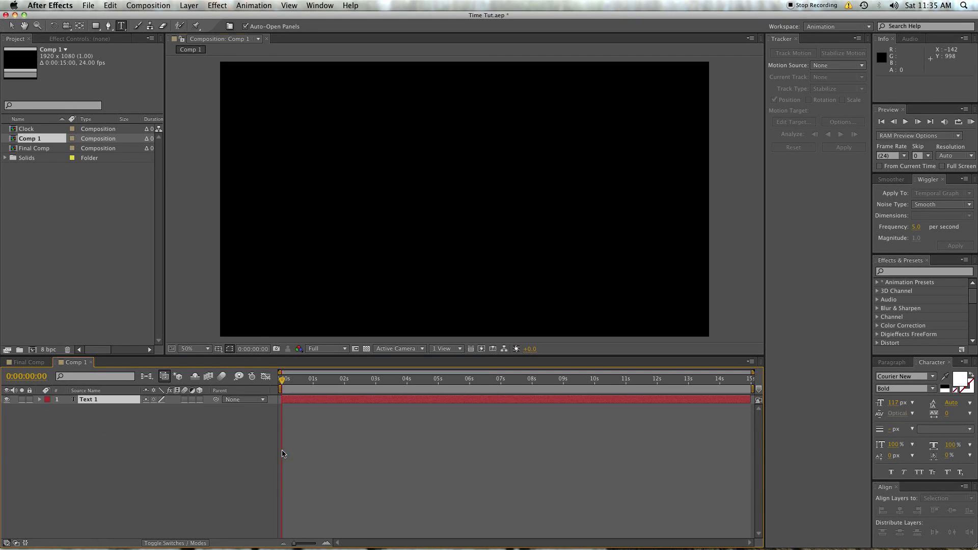
# Enter the placeholder text 'sfgfdsbs' and expand the layer's Text group to show Source Text
pyautogui.write('sfgfdsbs')
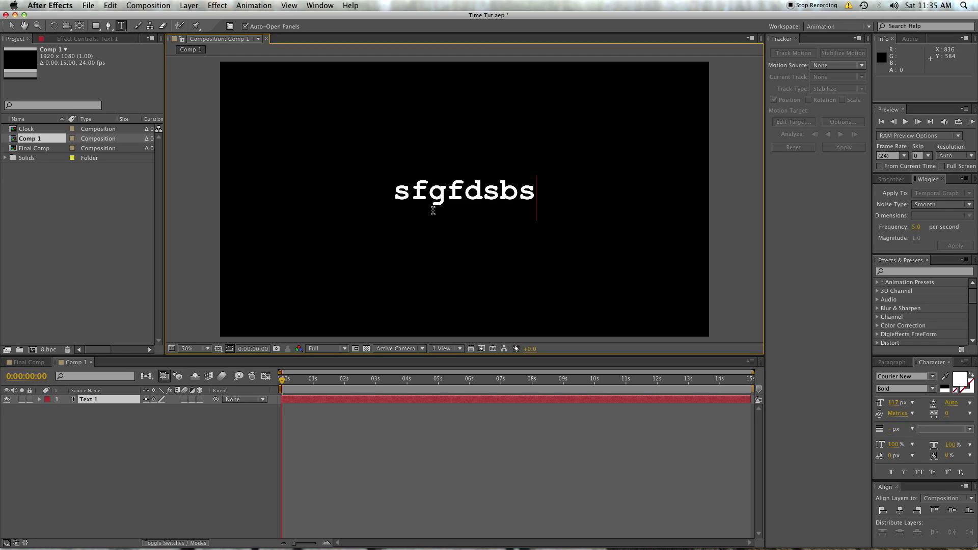
pyautogui.click(66, 416)
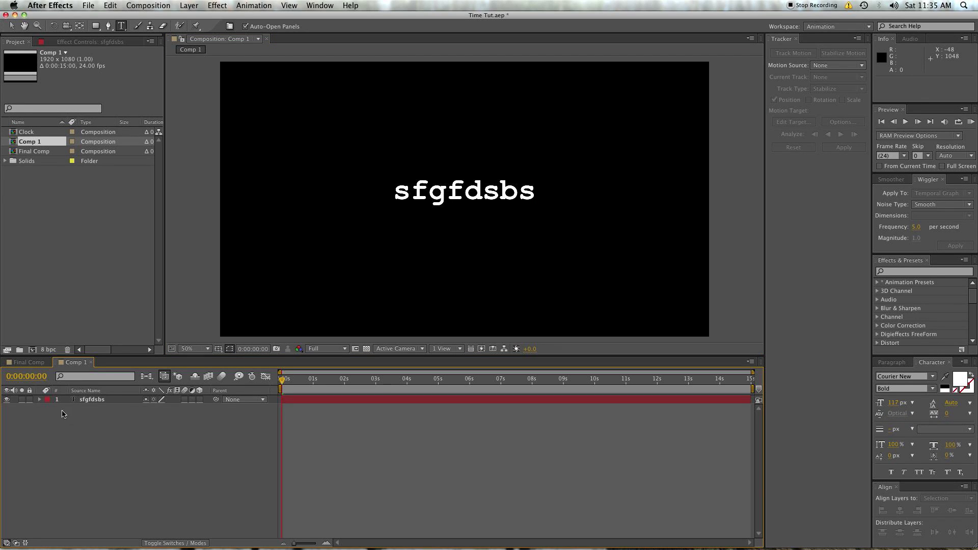
pyautogui.click(126, 400)
pyautogui.click(39, 400)
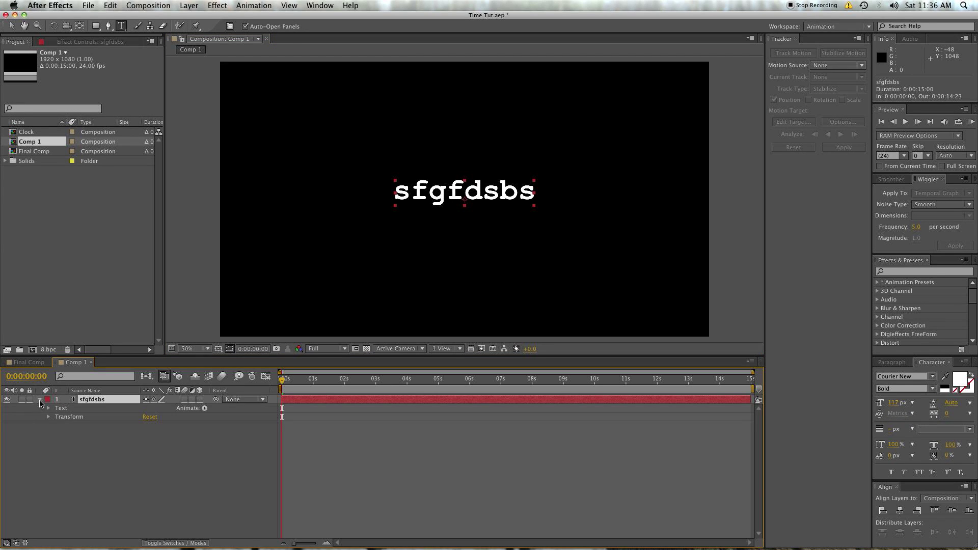
pyautogui.click(46, 411)
pyautogui.click(48, 408)
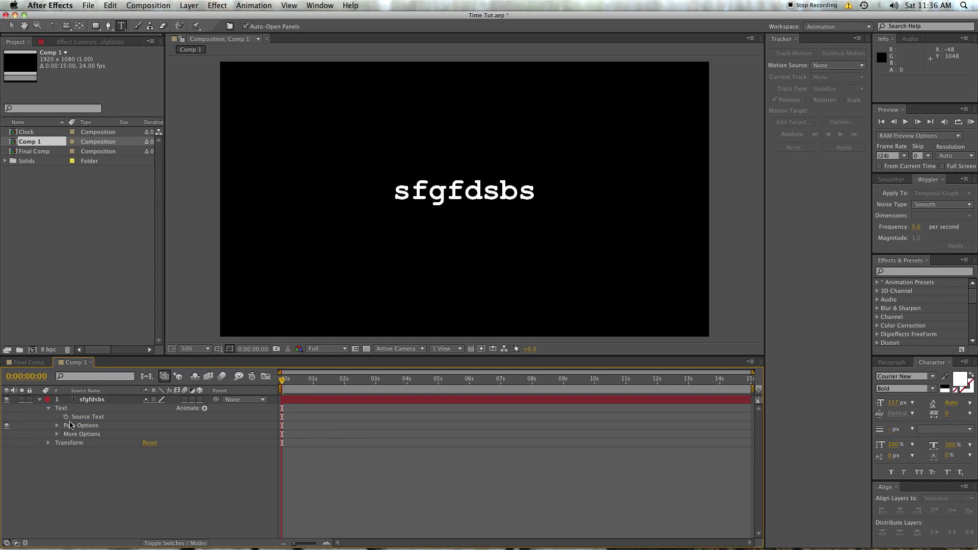
# Drive Source Text with the expression 'time' and scrub to watch the elapsed-seconds readout
pyautogui.keyDown('alt'); pyautogui.click(65, 416); pyautogui.keyUp('alt')
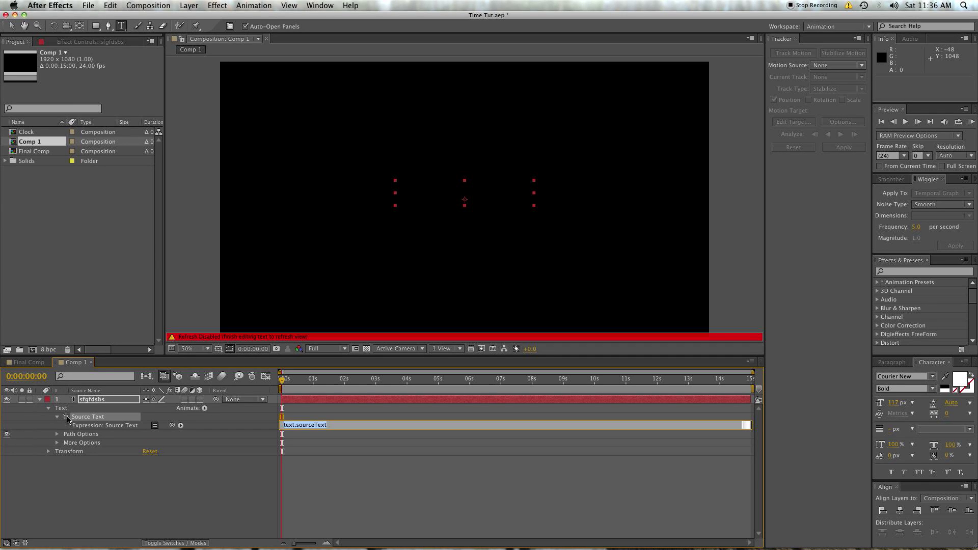
pyautogui.write('time')
pyautogui.click(167, 490)
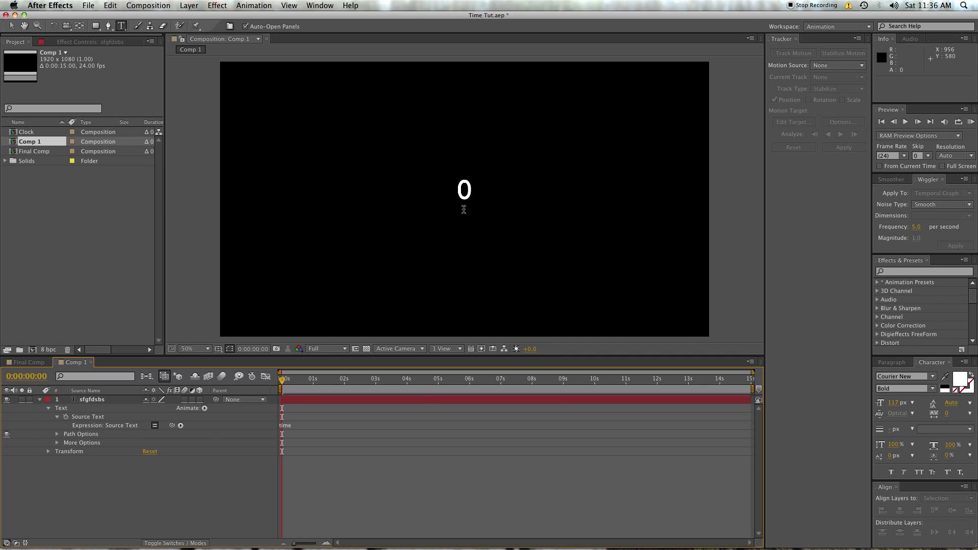
pyautogui.click(298, 426)
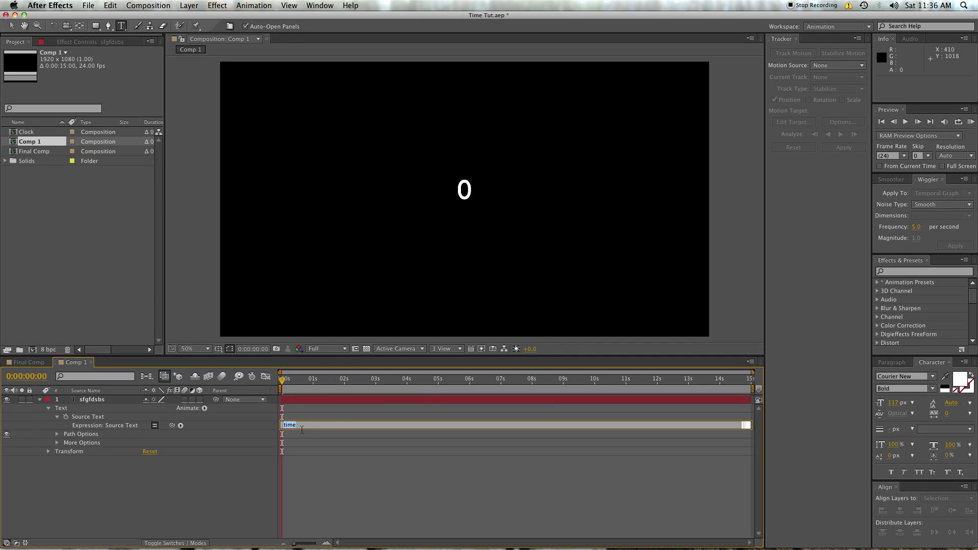
pyautogui.moveTo(295, 381); pyautogui.dragTo(330, 382)
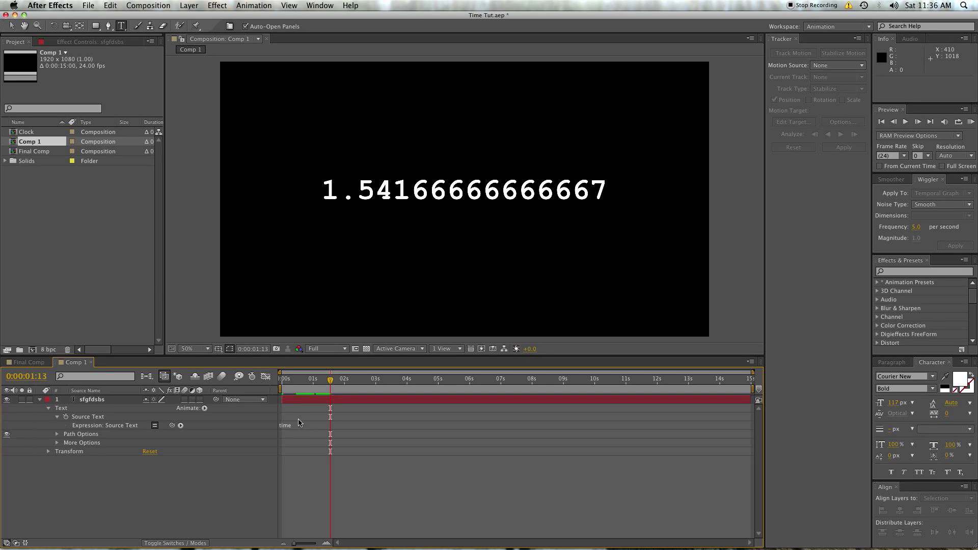
# Set the time to 0:00:01:00 so the text reads 1, checking Final Comp along the way
pyautogui.click(326, 381)
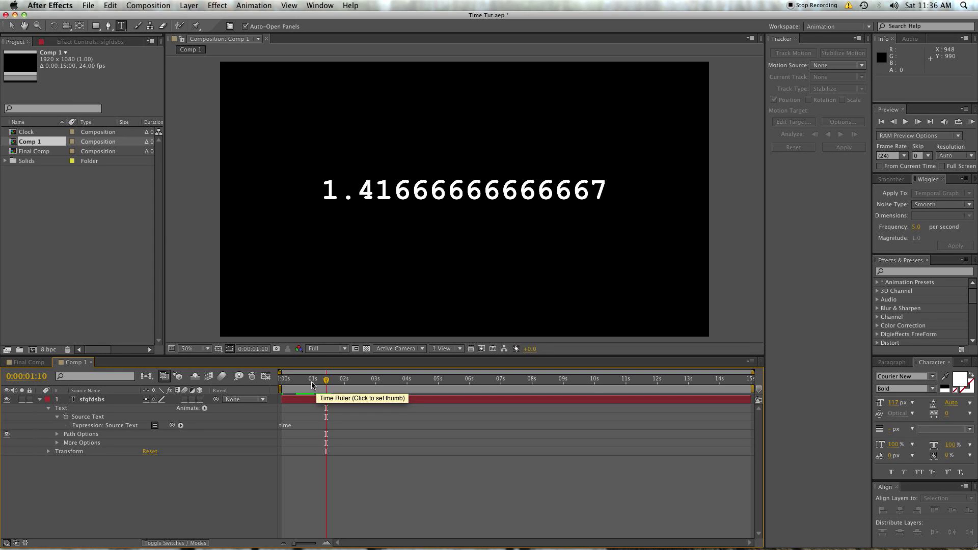
pyautogui.click(313, 383)
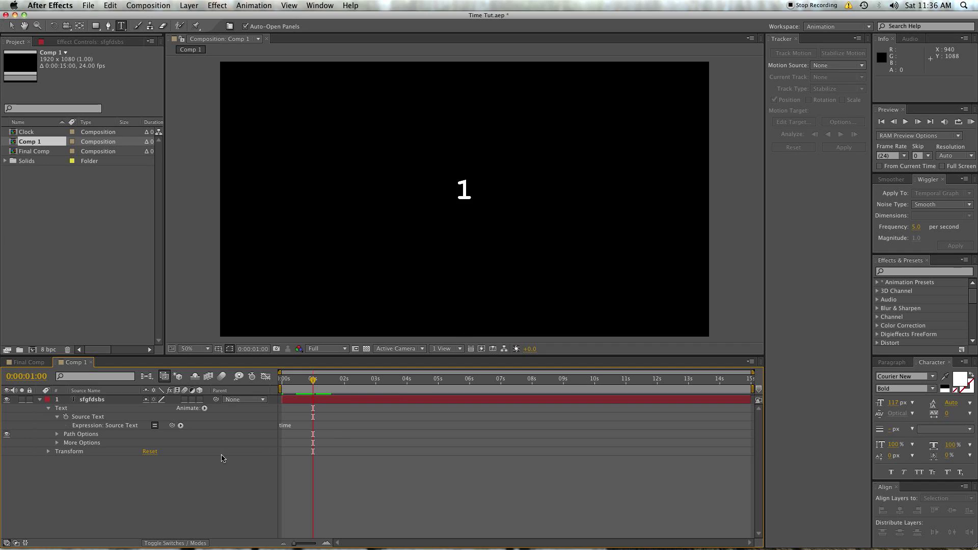
pyautogui.press('v')
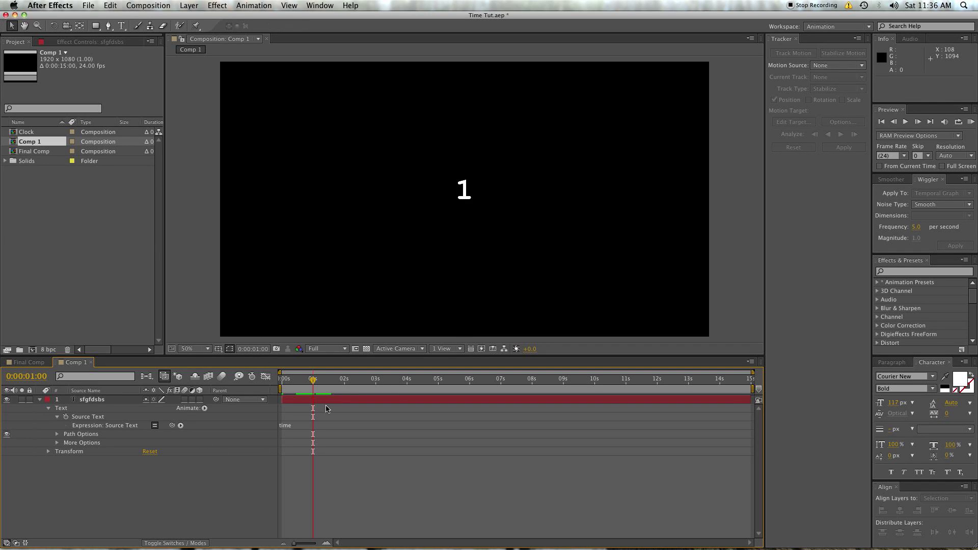
pyautogui.click(329, 403)
pyautogui.click(193, 458)
pyautogui.click(28, 363)
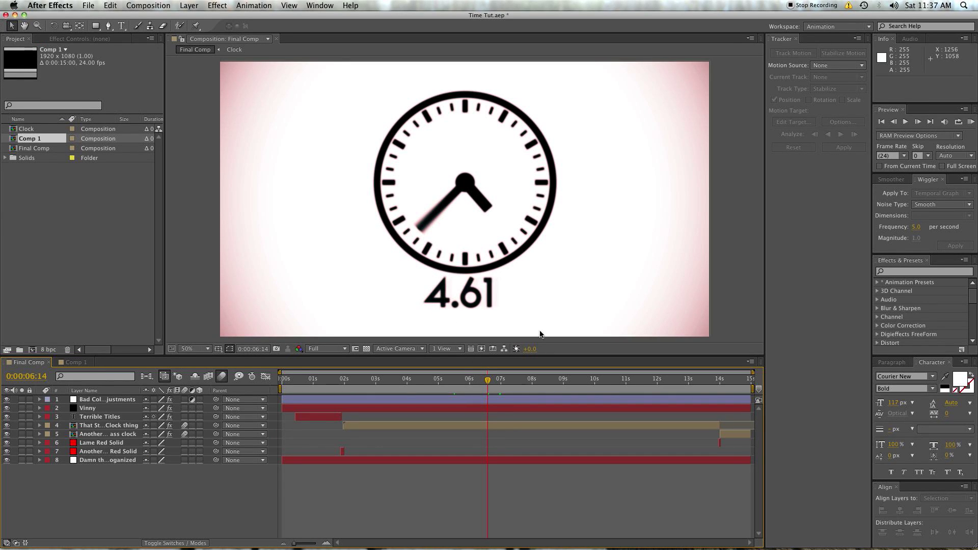
pyautogui.click(84, 363)
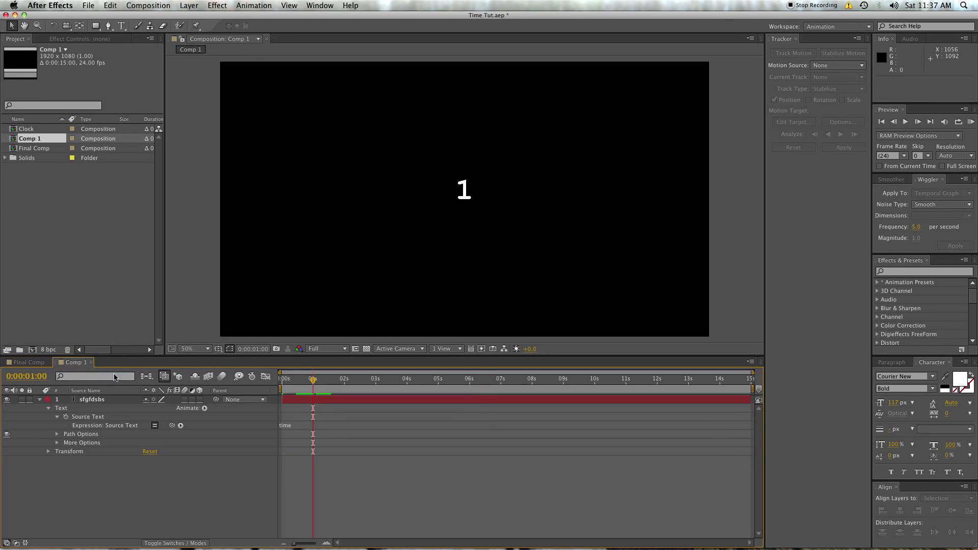
pyautogui.click(288, 426)
# Wrap the expression as Math.round(time) and scrub to confirm whole-second output
pyautogui.press('Left')
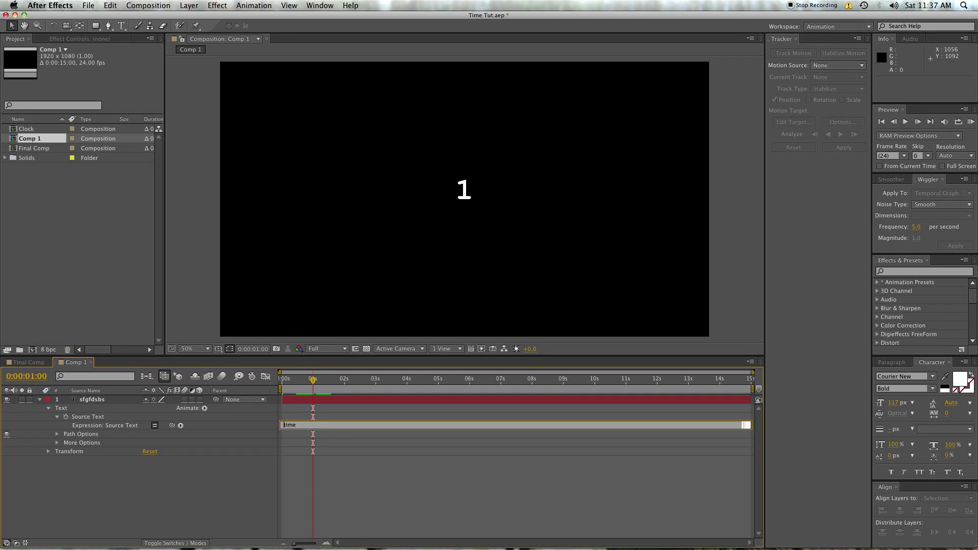
pyautogui.write('Math.round(')
pyautogui.press('KP_Enter')
pyautogui.click(341, 387)
pyautogui.moveTo(341, 387); pyautogui.dragTo(380, 387)
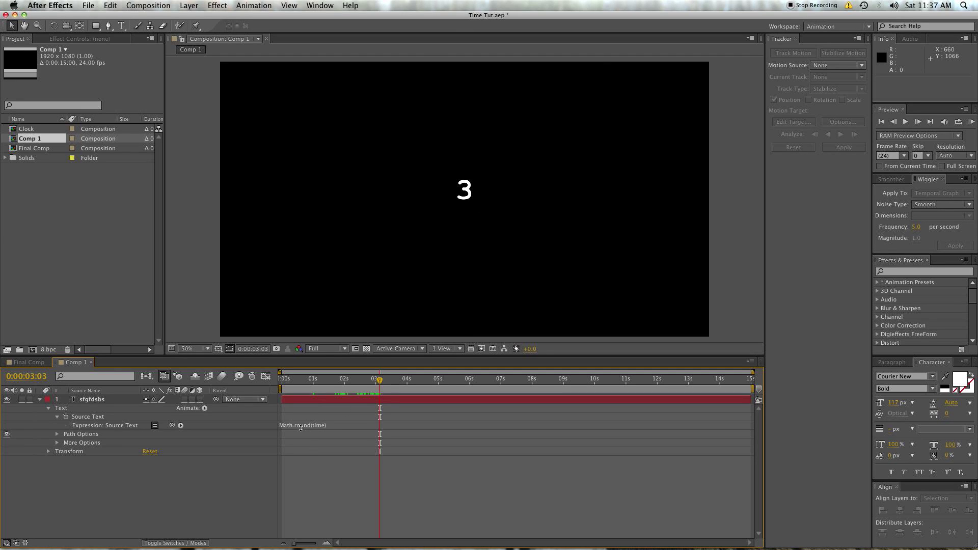
pyautogui.moveTo(312, 388)
pyautogui.mouseDown()
pyautogui.moveTo(282, 388)
pyautogui.moveTo(314, 390)
pyautogui.mouseUp()
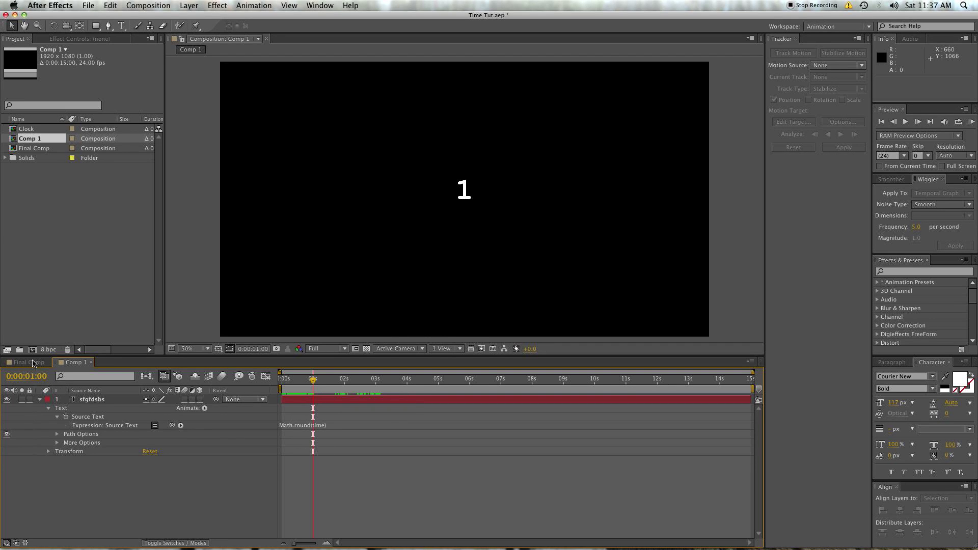
# Check Final Comp, then paste the three-line decimal-rounding expression into Source Text
pyautogui.click(30, 363)
pyautogui.click(344, 426)
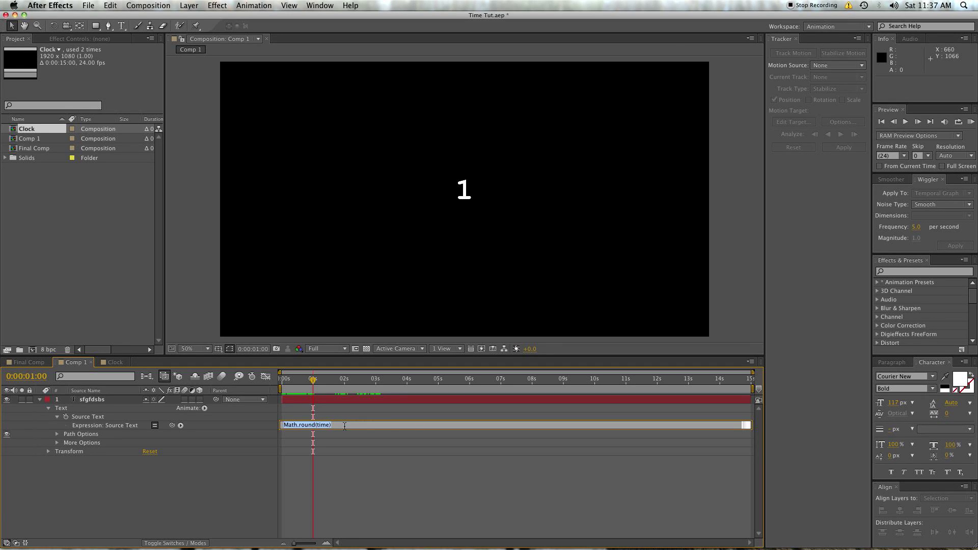
pyautogui.write('n = time; d = 100; // set your decimal places: 10ths, 100ths, 1000ths, etc. Math.round(n*d)/d')
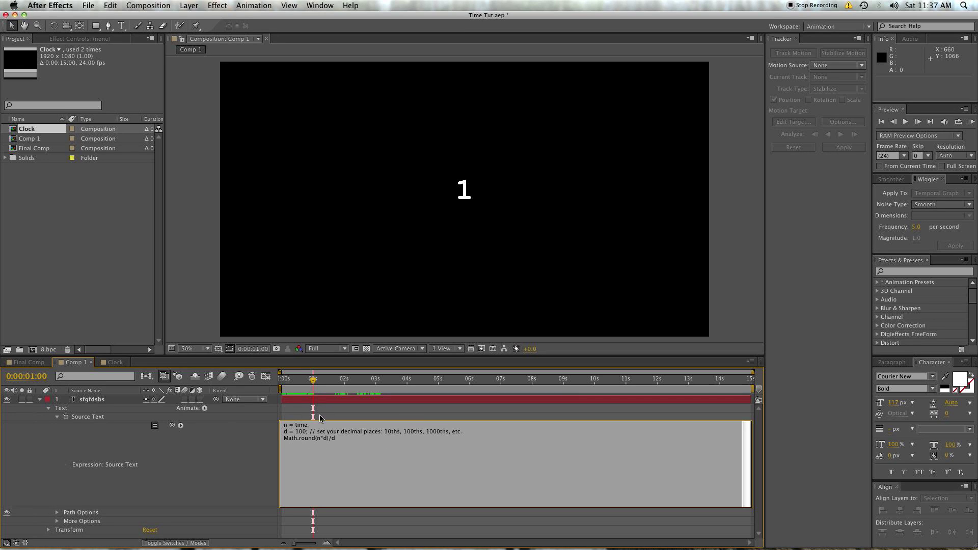
# Review the n = time; d = 100; Math.round(n*d)/d expression and commit it at about 4 seconds
pyautogui.doubleClick(286, 425)
pyautogui.doubleClick(285, 432)
pyautogui.click(351, 521)
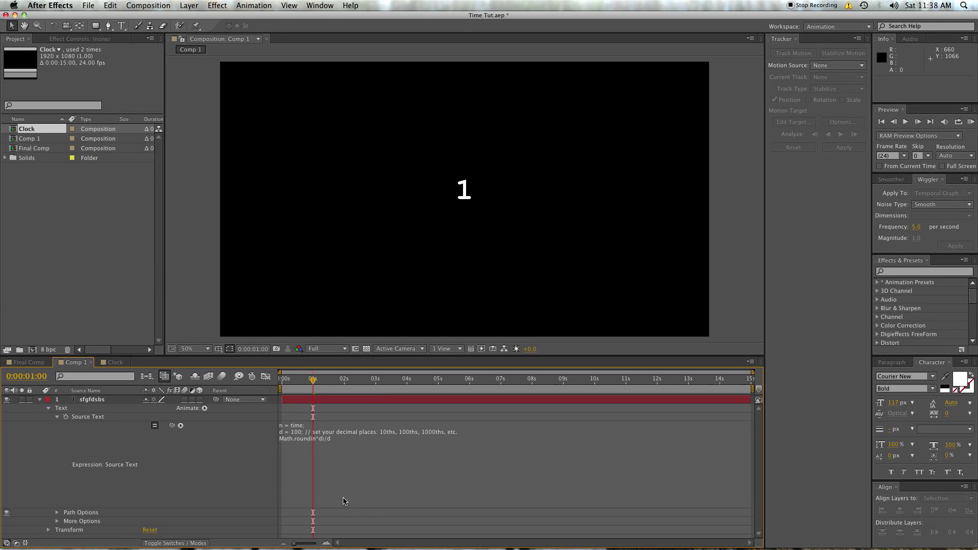
pyautogui.click(296, 429)
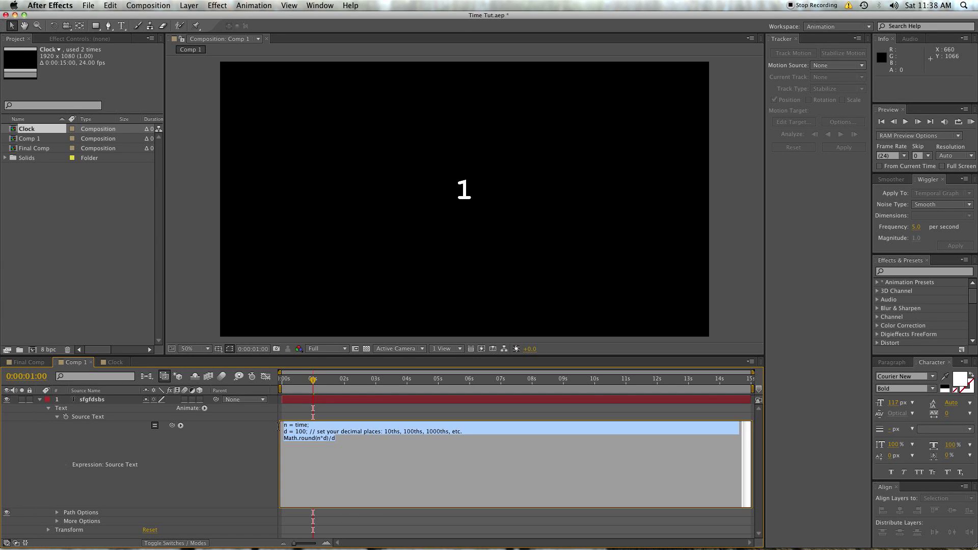
pyautogui.click(284, 426)
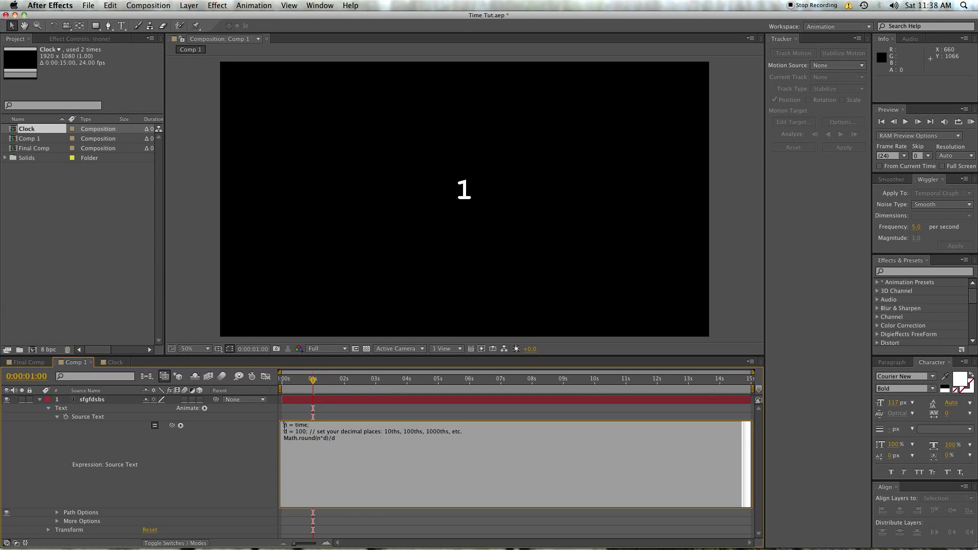
pyautogui.click(310, 425)
pyautogui.doubleClick(299, 431)
pyautogui.click(344, 441)
pyautogui.tripleClick(329, 440)
pyautogui.click(362, 440)
pyautogui.click(410, 379)
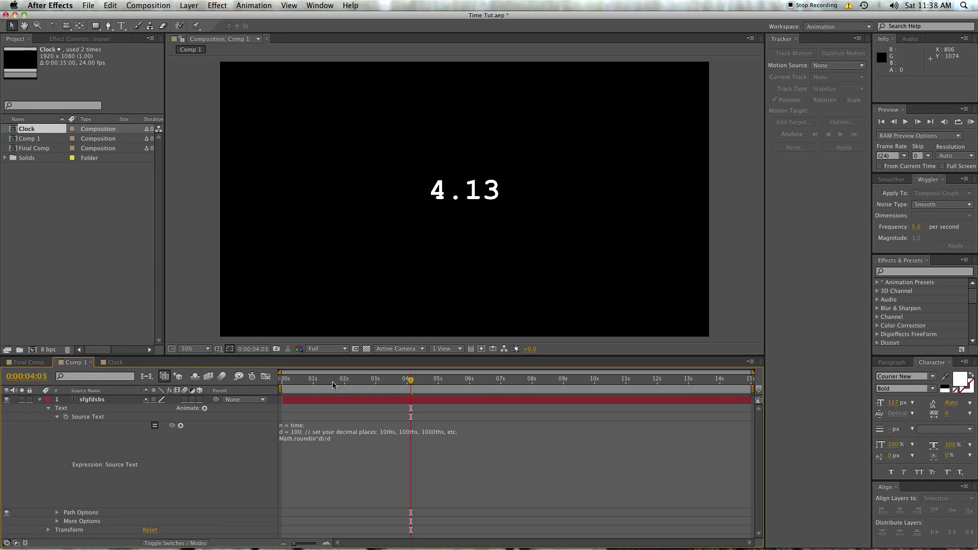
# Change d = 100 to d = 10000 so the readout shows four decimal places
pyautogui.moveTo(286, 380); pyautogui.dragTo(343, 390)
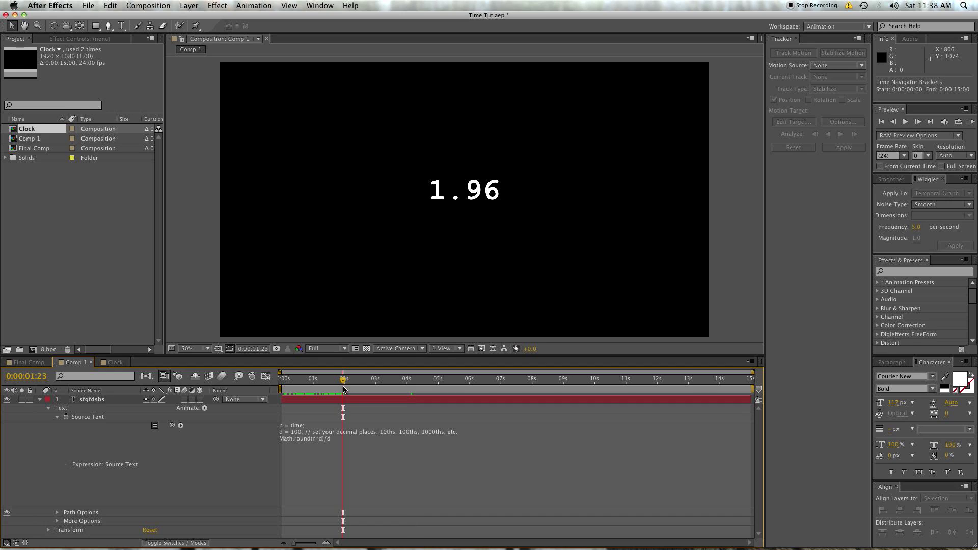
pyautogui.click(341, 447)
pyautogui.click(352, 438)
pyautogui.write('00')
pyautogui.click(365, 403)
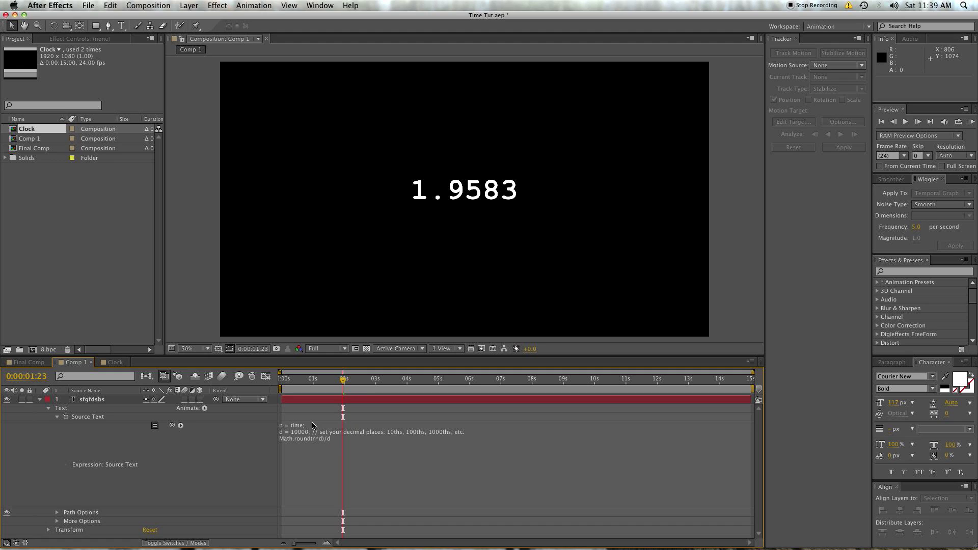
pyautogui.click(329, 445)
pyautogui.click(335, 439)
pyautogui.moveTo(286, 425); pyautogui.dragTo(334, 444)
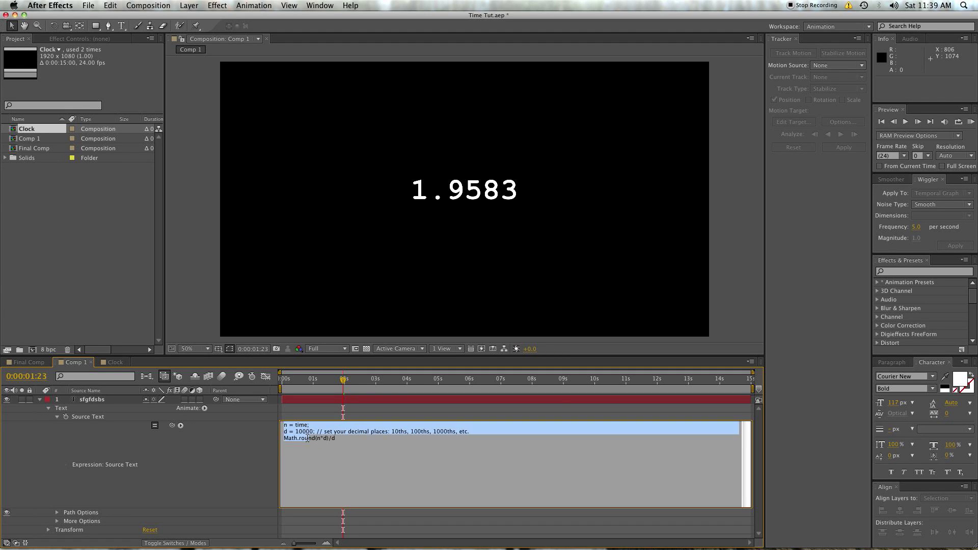
pyautogui.click(405, 445)
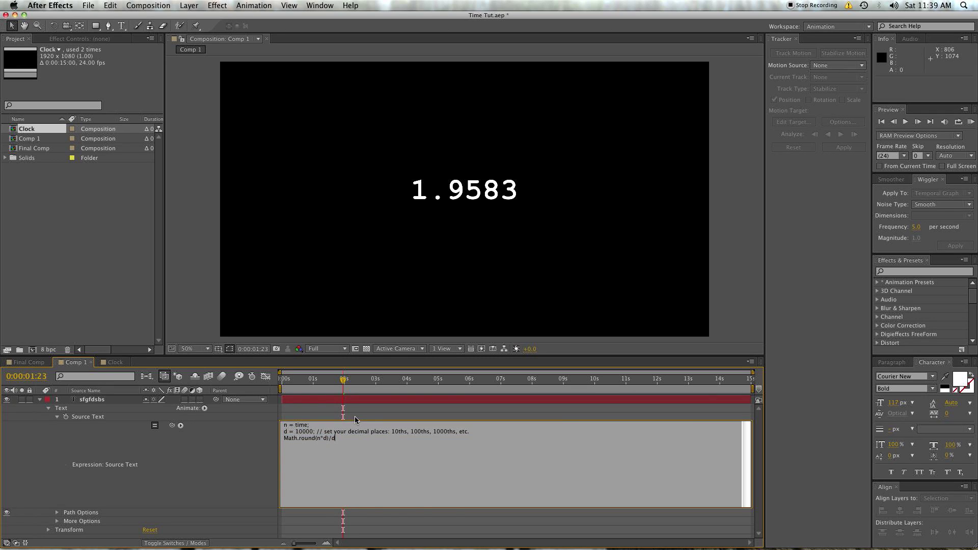
pyautogui.click(355, 416)
pyautogui.moveTo(347, 390); pyautogui.dragTo(313, 390)
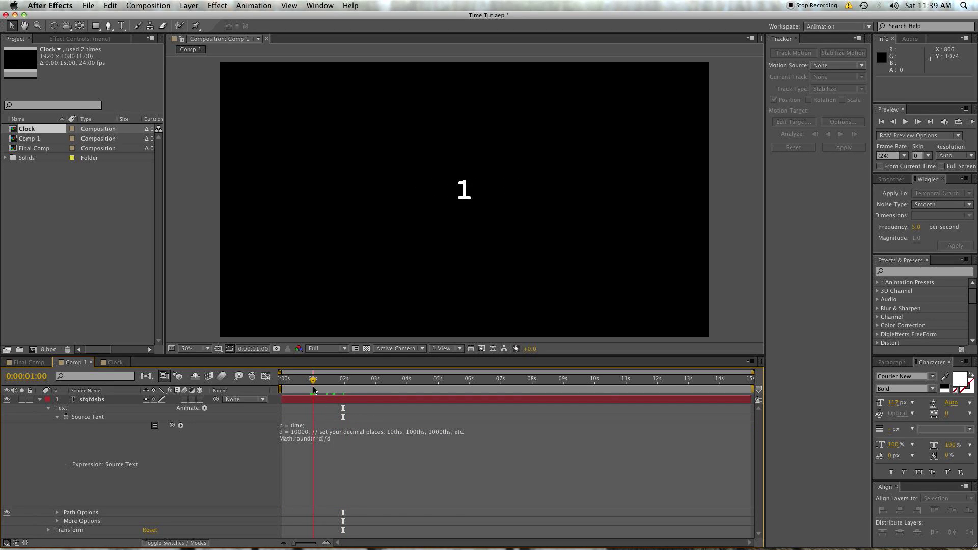
# Scrub and play the counter to check the four-decimal readout, such as 1.5833
pyautogui.click(313, 398)
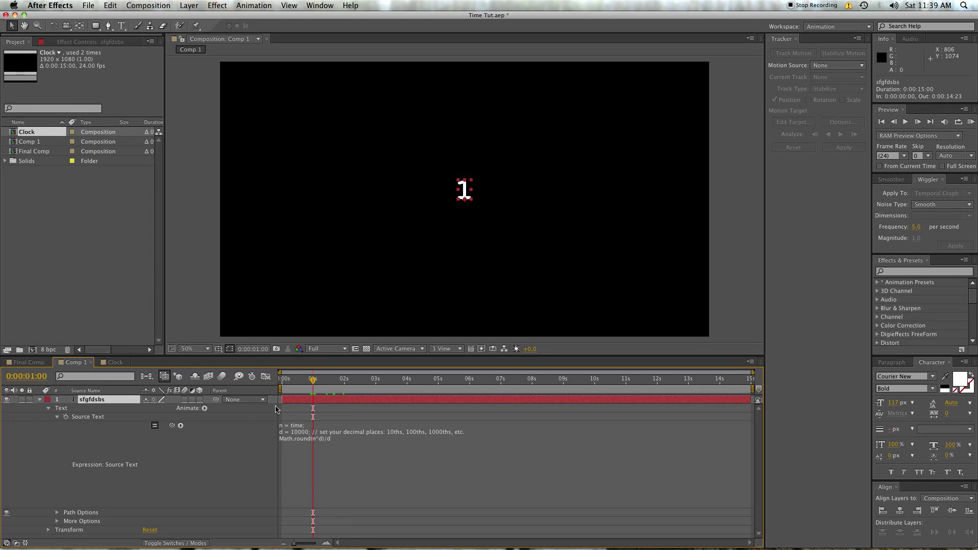
pyautogui.moveTo(305, 388); pyautogui.dragTo(425, 382)
pyautogui.press('space')
pyautogui.moveTo(339, 389)
pyautogui.mouseDown()
pyautogui.moveTo(304, 389)
pyautogui.moveTo(323, 391)
pyautogui.mouseUp()
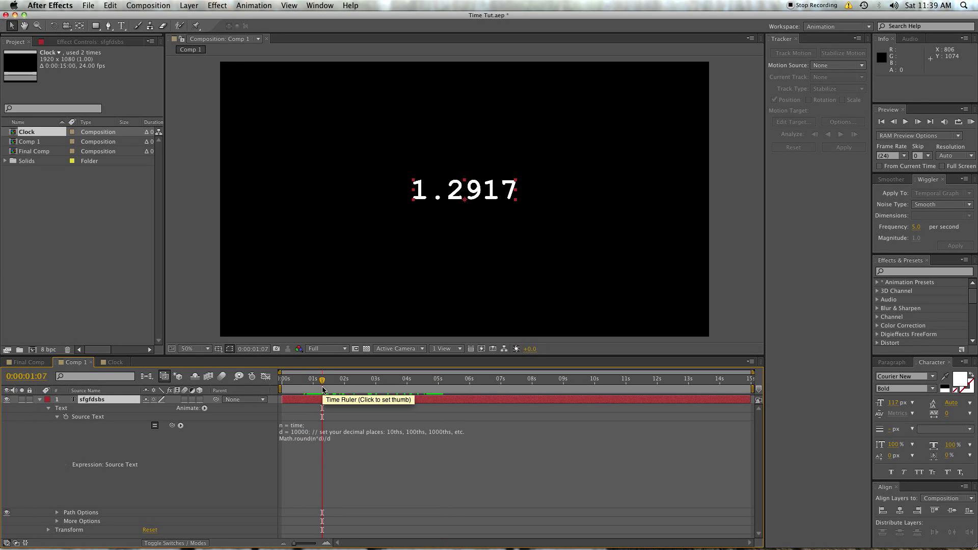
pyautogui.moveTo(323, 390); pyautogui.dragTo(331, 390)
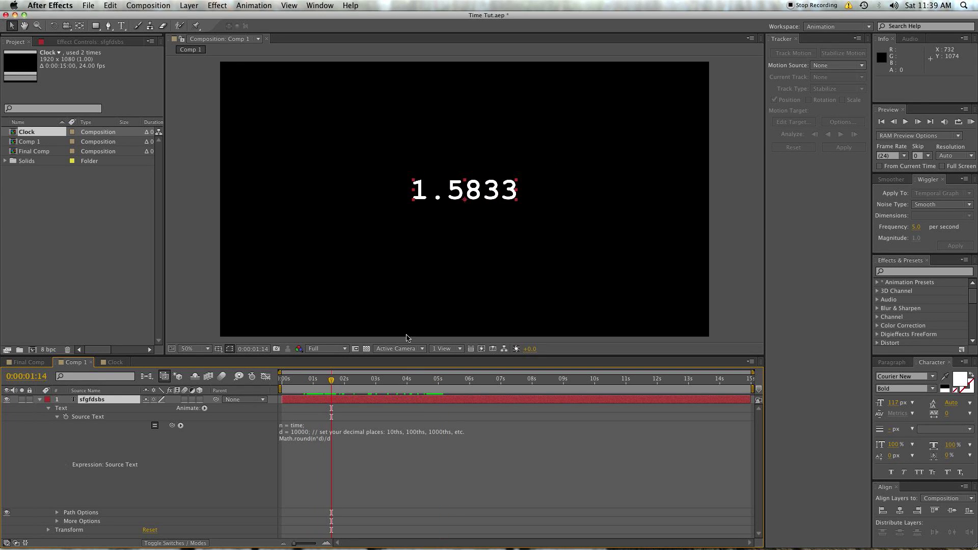
# Move the elapsed-time readout down below the centre of the frame
pyautogui.click(41, 402)
pyautogui.moveTo(488, 189); pyautogui.dragTo(488, 295)
pyautogui.click(175, 451)
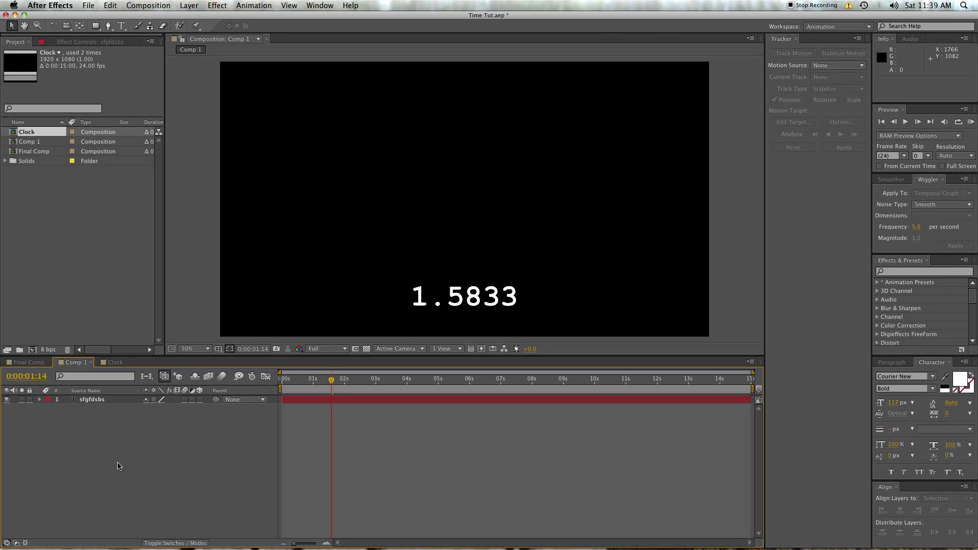
# Add a shape layer with a white-filled ellipse of size 772 and move it above the readout
pyautogui.rightClick(126, 432)
pyautogui.click(300, 499)
pyautogui.click(365, 26)
pyautogui.click(377, 58)
pyautogui.click(365, 26)
pyautogui.click(377, 91)
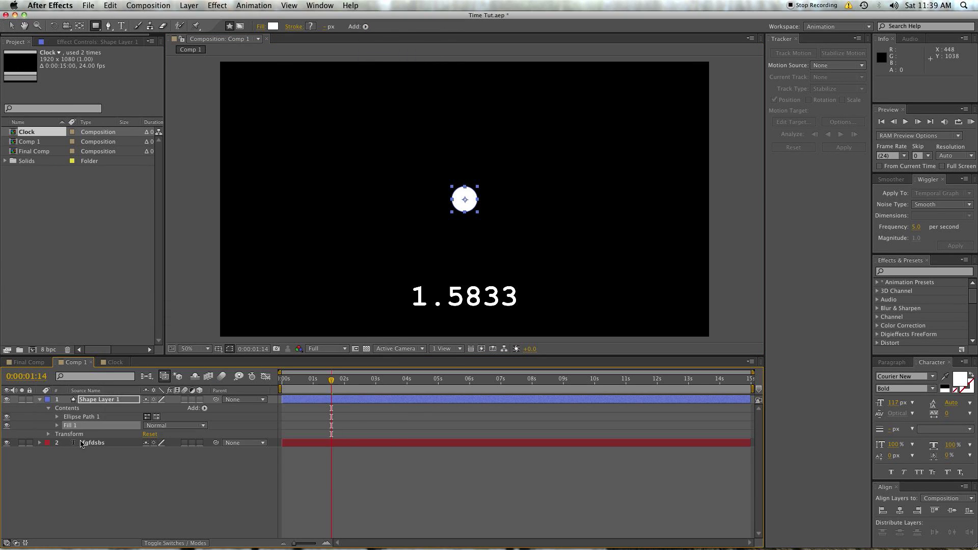
pyautogui.click(57, 417)
pyautogui.click(57, 443)
pyautogui.moveTo(493, 213); pyautogui.dragTo(494, 196)
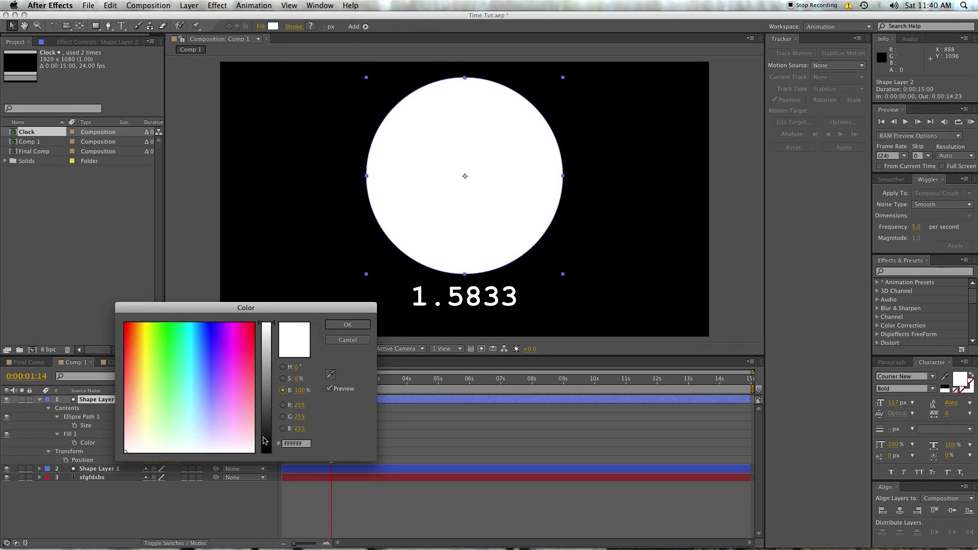
# Build a black rectangle path on a second shape layer and begin editing its height
pyautogui.moveTo(126, 432); pyautogui.dragTo(102, 415)
pyautogui.click(57, 417)
pyautogui.click(178, 426)
# Set the rectangle height to 300 and its position to 0, -150
pyautogui.write('300')
pyautogui.press('Return')
pyautogui.click(167, 434)
pyautogui.write('-150')
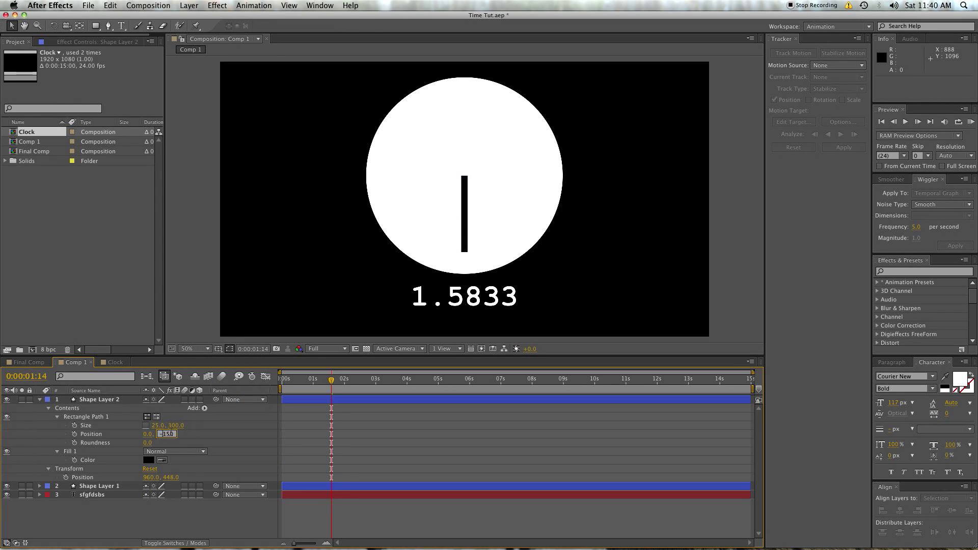
pyautogui.press('Return')
# Scrub back to 0:17 and show only Shape Layer 2's Rotation property
pyautogui.moveTo(326, 382); pyautogui.dragTo(304, 382)
pyautogui.click(315, 400)
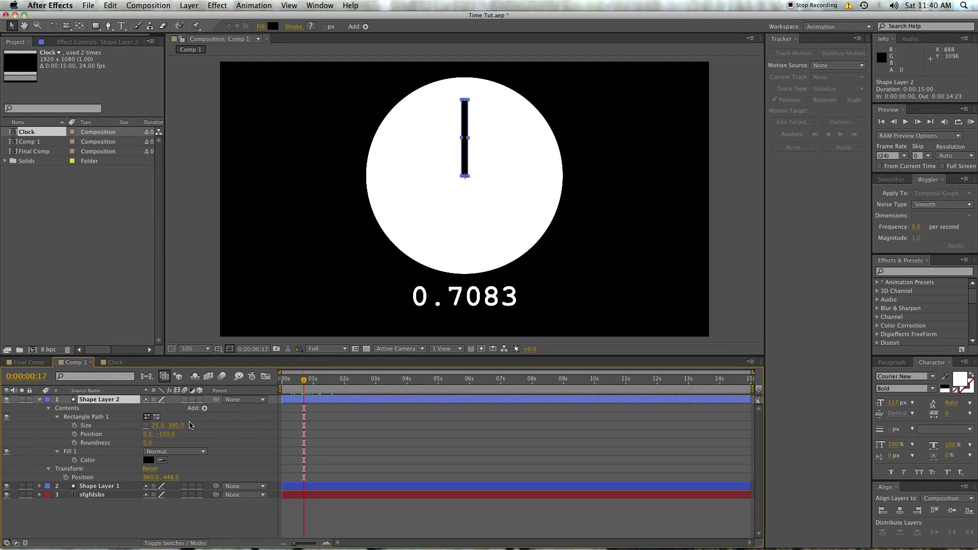
pyautogui.press('r')
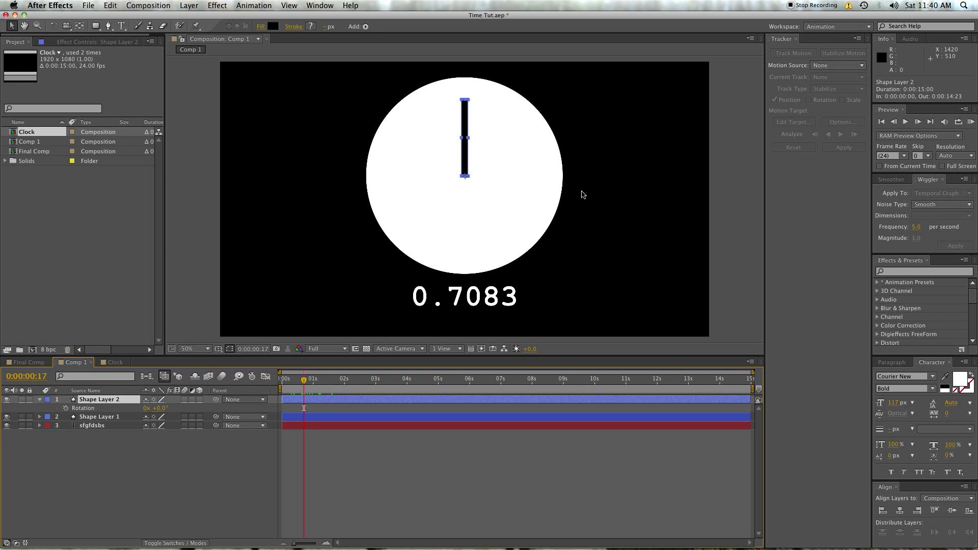
# Drive the hand's Rotation with the expression time*360
pyautogui.click(313, 379)
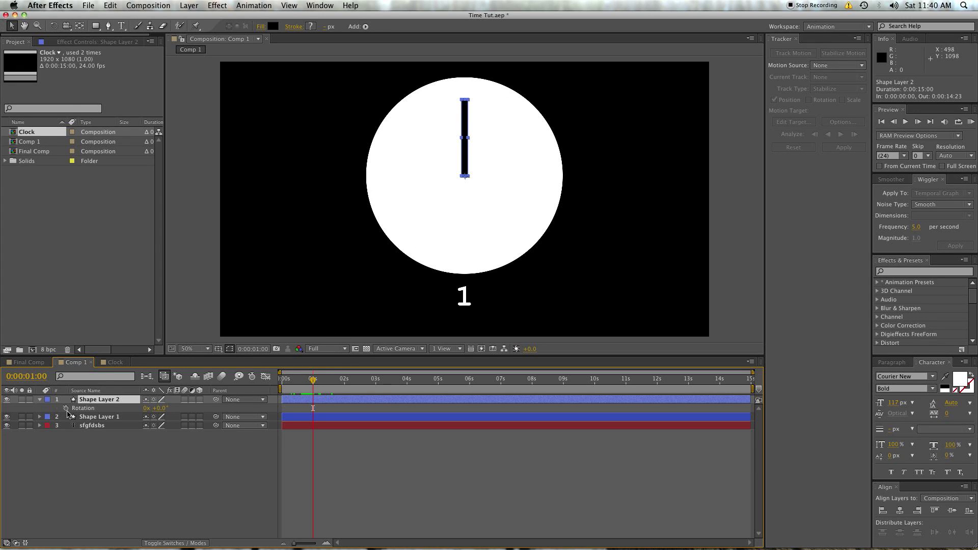
pyautogui.keyDown('alt'); pyautogui.click(65, 408); pyautogui.keyUp('alt')
pyautogui.write('time')
pyautogui.press('KP_Enter')
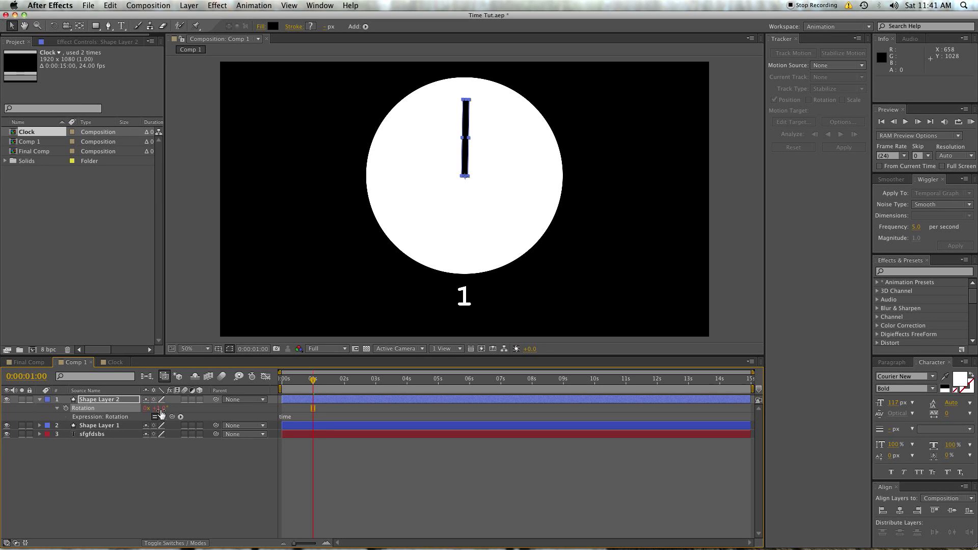
pyautogui.click(299, 417)
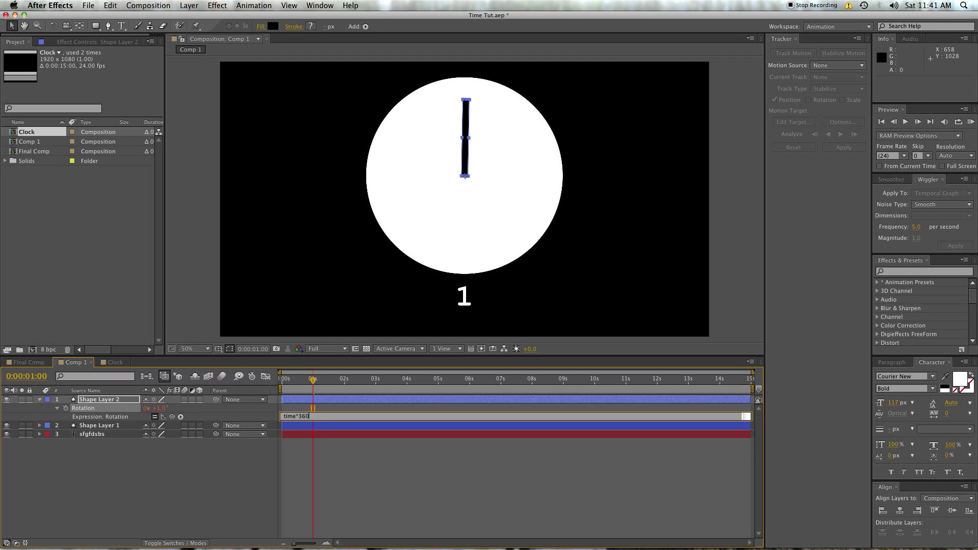
pyautogui.click(306, 405)
# Preview the hand spinning one full turn per second around the 1-second mark
pyautogui.press('KP_0')
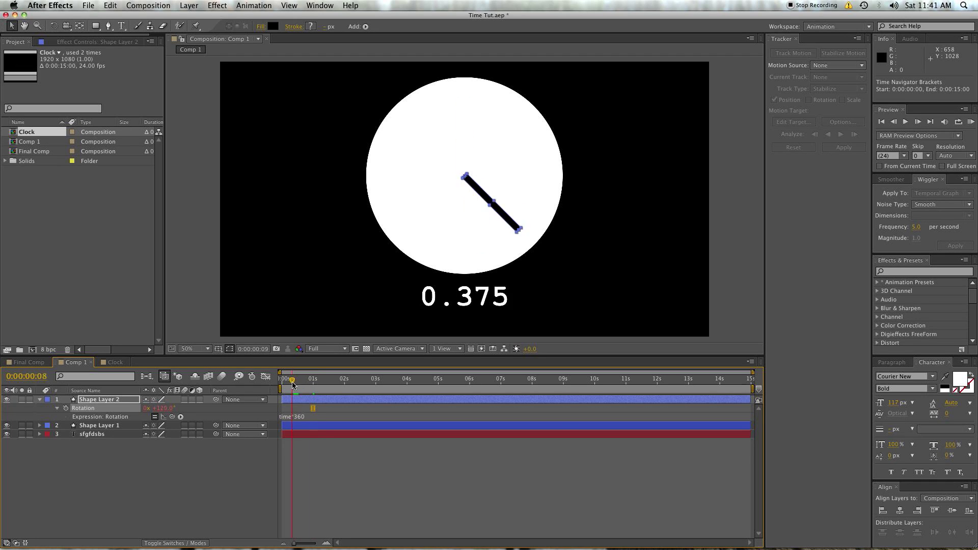
pyautogui.click(315, 386)
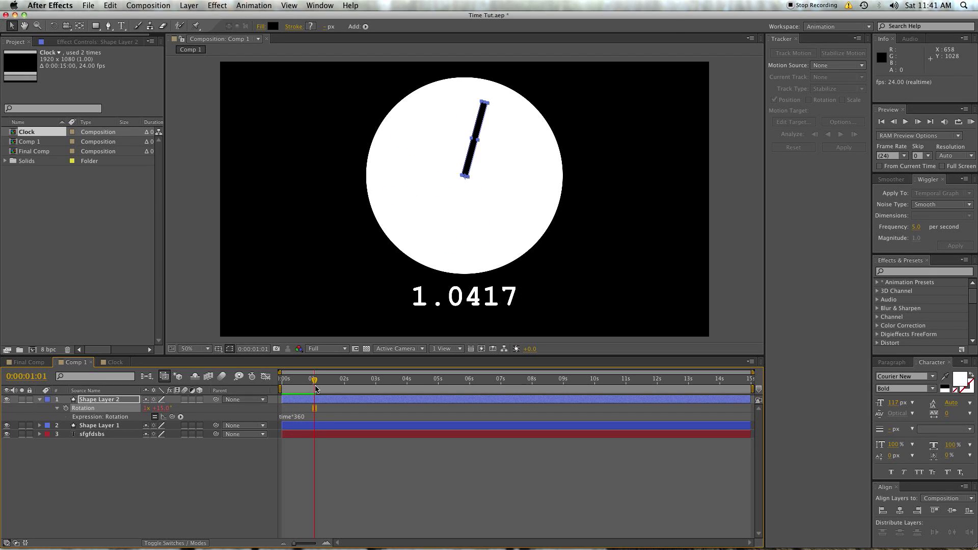
pyautogui.moveTo(314, 385); pyautogui.dragTo(312, 386)
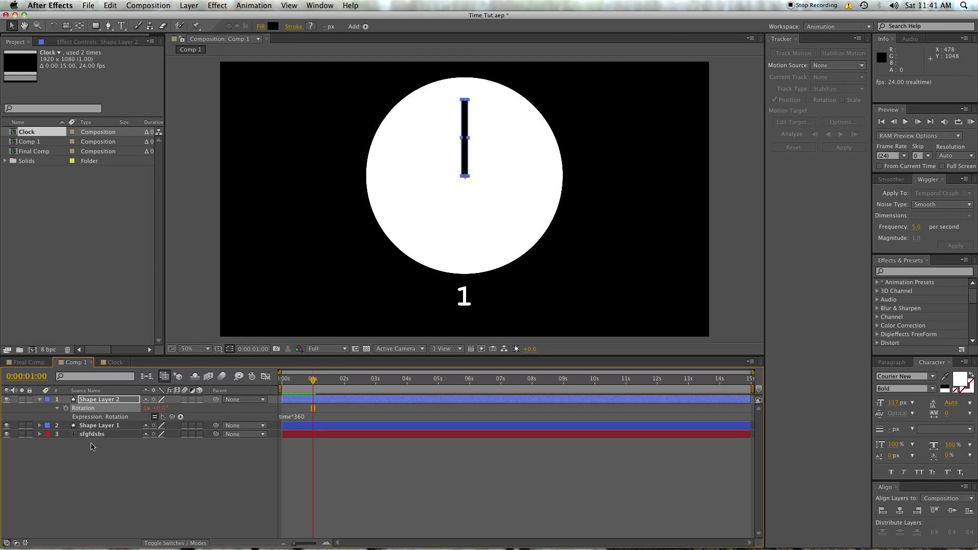
pyautogui.press('space')
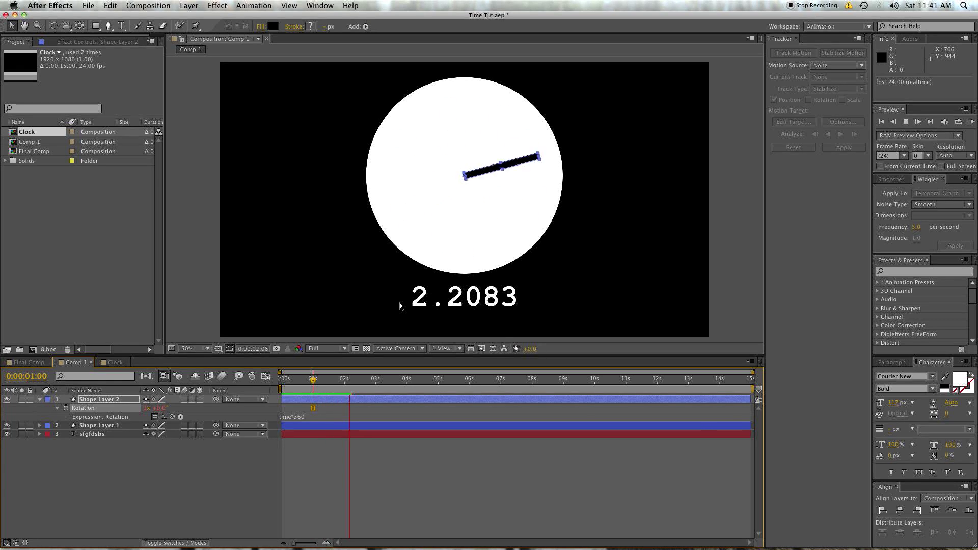
pyautogui.press('space')
pyautogui.click(341, 472)
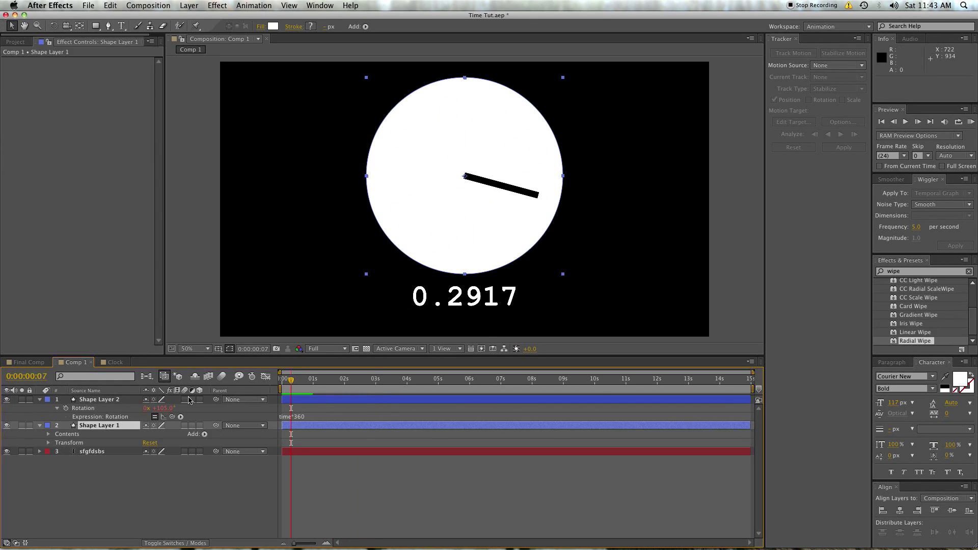
# Save the project and duplicate the hand as Shape Layer 3, showing its modified properties
pyautogui.click(114, 402)
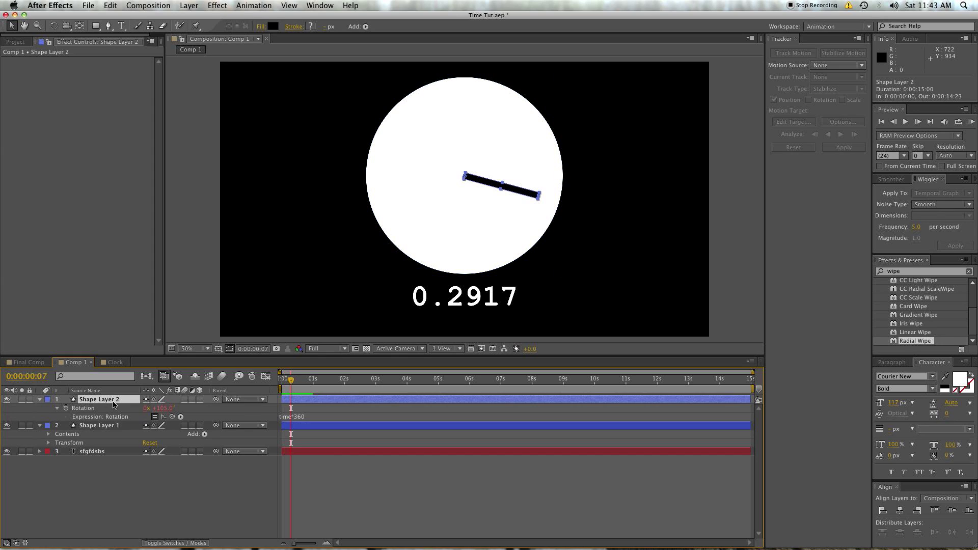
pyautogui.press('super+s')
pyautogui.press('super+d')
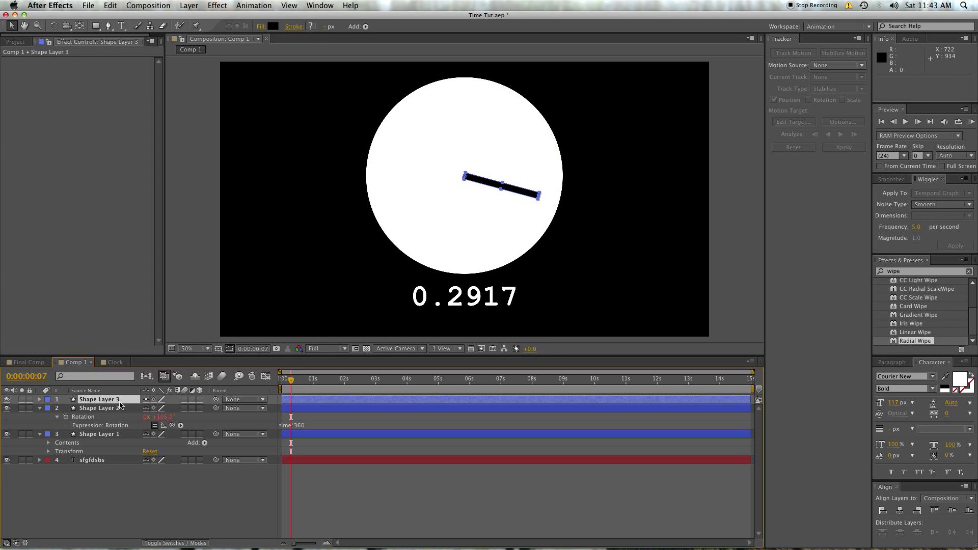
pyautogui.press('u')
pyautogui.press('u')
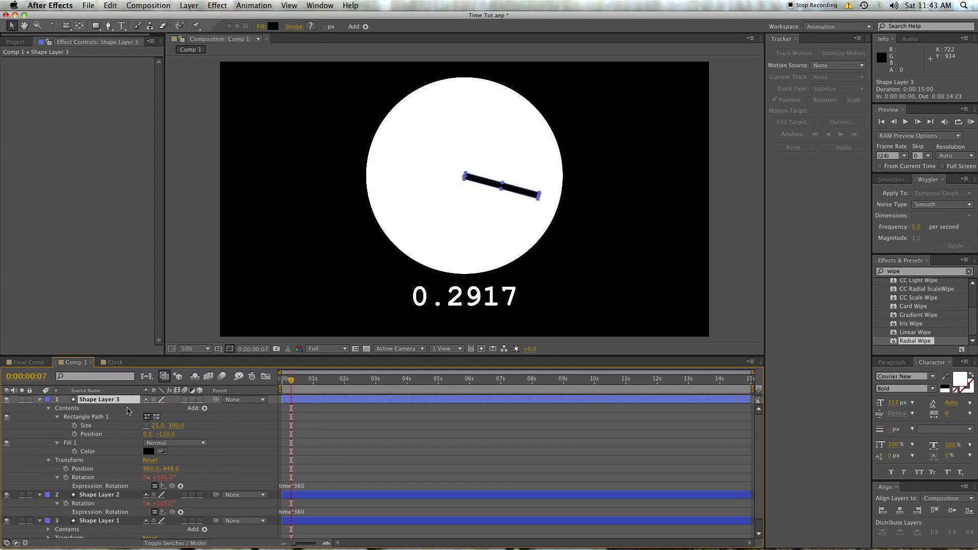
pyautogui.click(227, 455)
# Confirm Shape Layer 3's time*360 rotation expression and scrub to check the overlapping hands
pyautogui.click(294, 487)
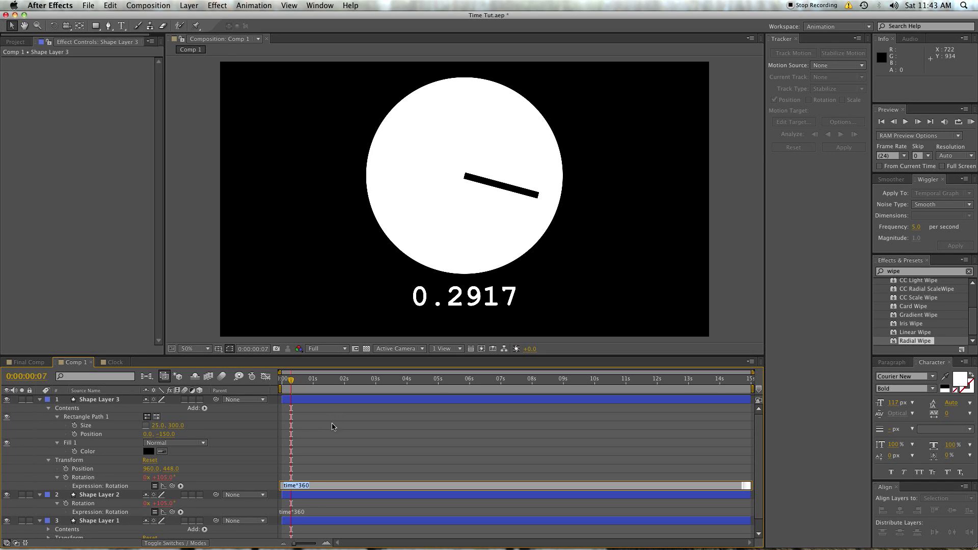
pyautogui.click(334, 464)
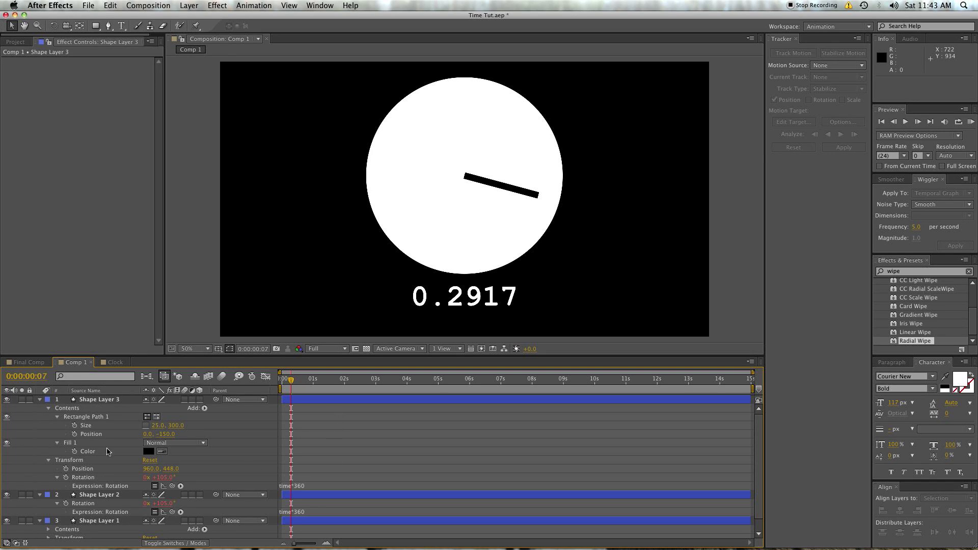
pyautogui.click(300, 486)
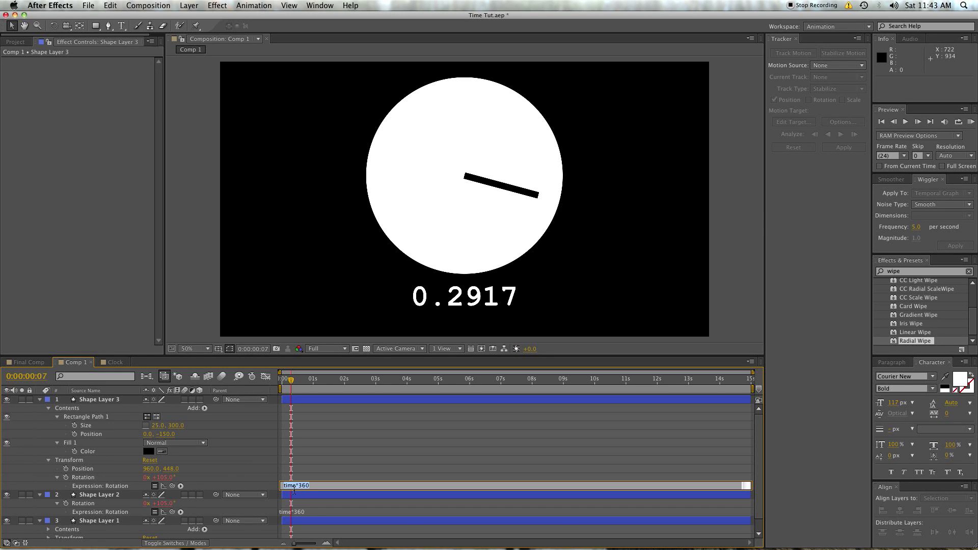
pyautogui.click(308, 478)
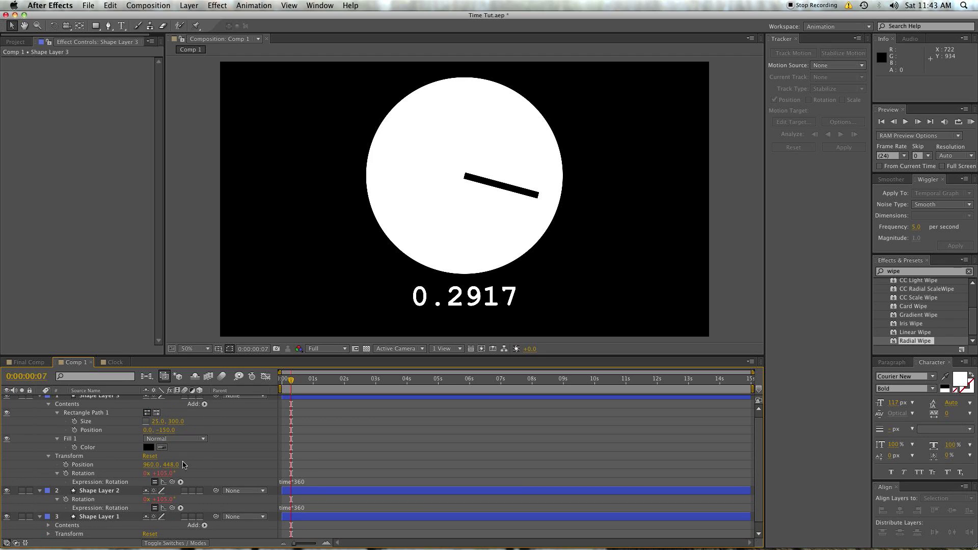
pyautogui.click(303, 484)
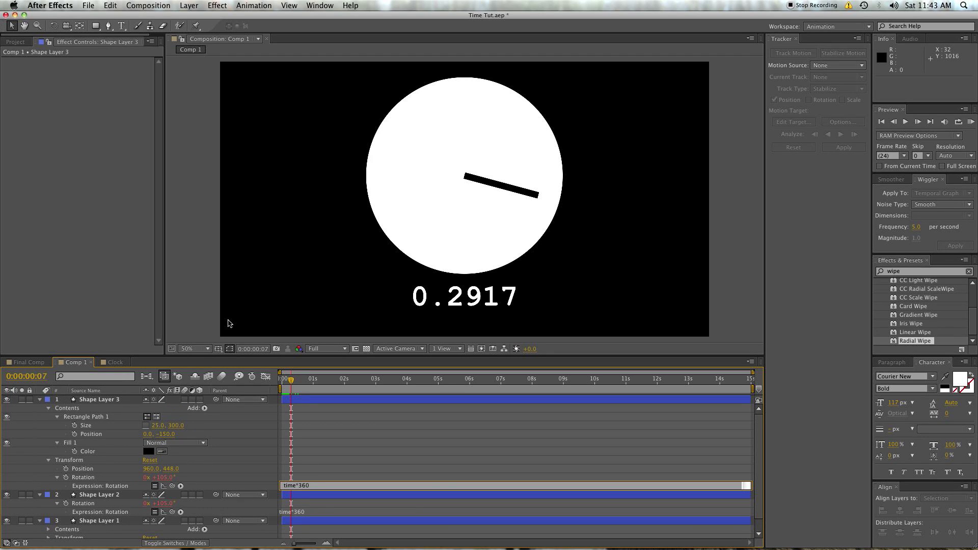
pyautogui.moveTo(288, 386); pyautogui.dragTo(314, 388)
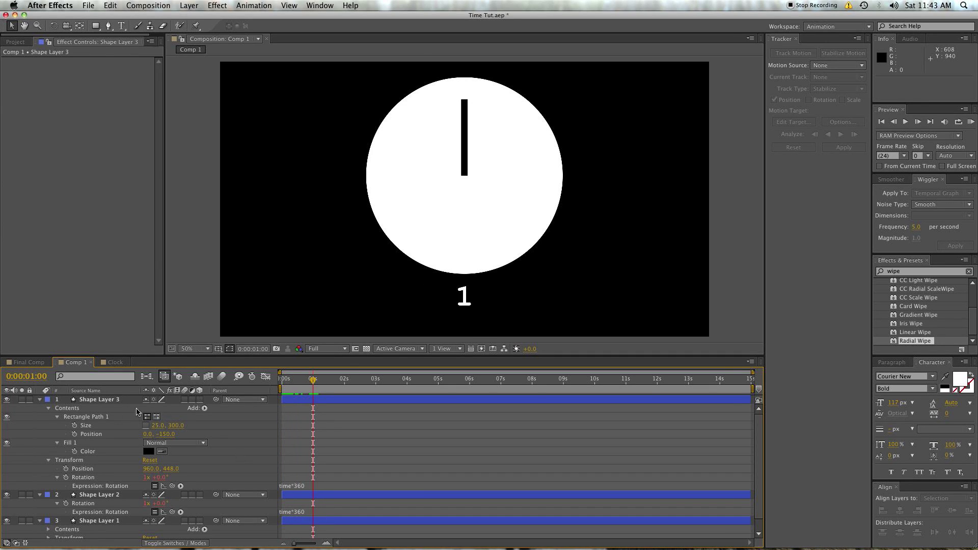
# Change Shape Layer 3's rotation expression from time*360 to time*30
pyautogui.click(100, 400)
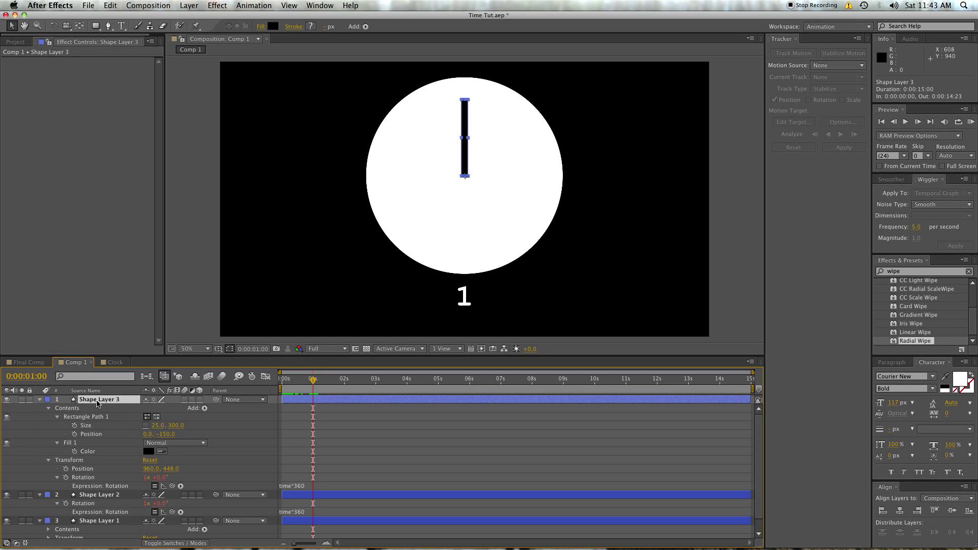
pyautogui.click(300, 486)
pyautogui.click(303, 486)
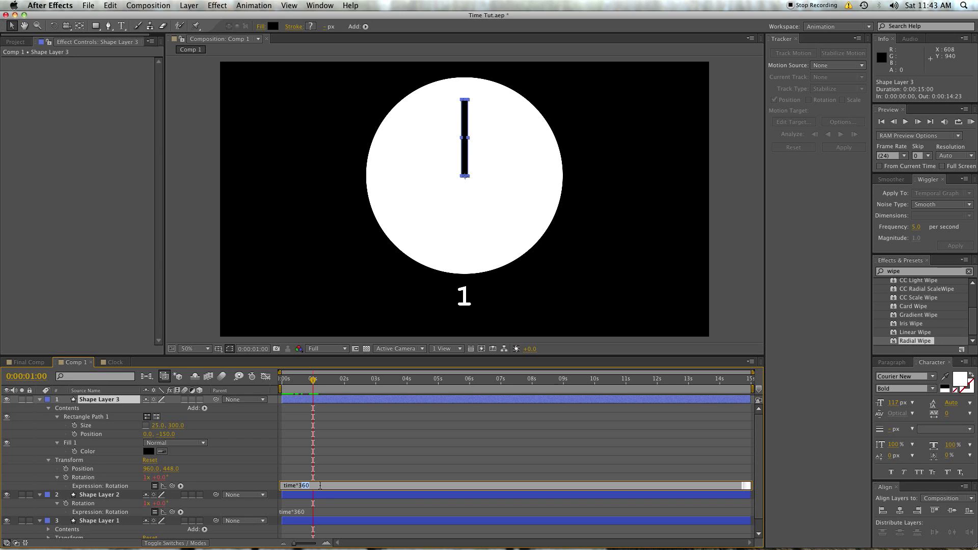
pyautogui.write('30')
pyautogui.click(377, 467)
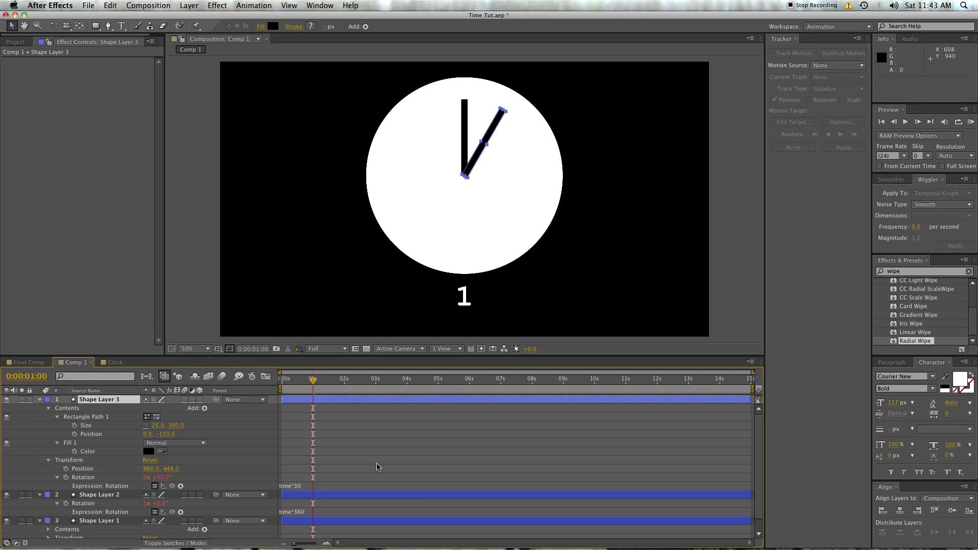
# Preview the clock animation and set the time to exactly 6 seconds
pyautogui.press('space')
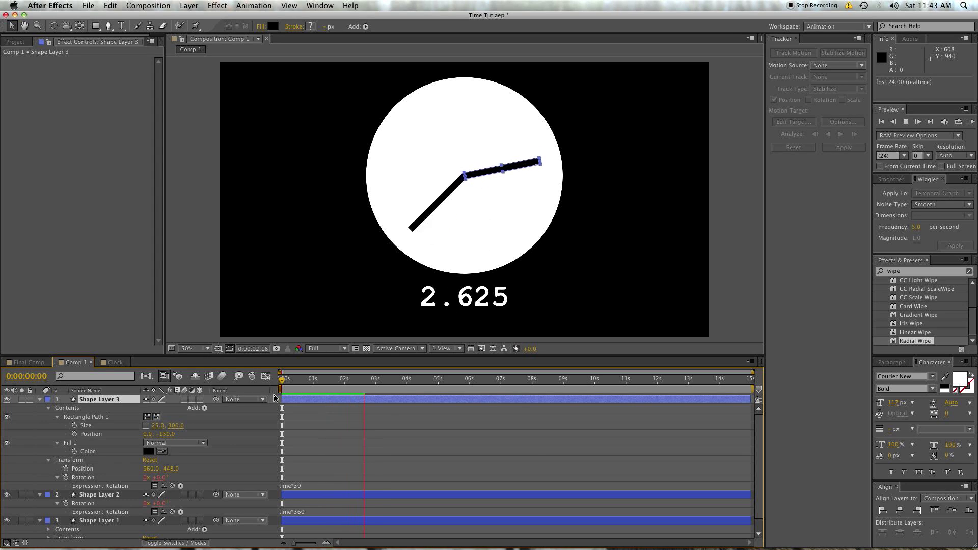
pyautogui.moveTo(380, 390); pyautogui.dragTo(469, 390)
pyautogui.click(529, 425)
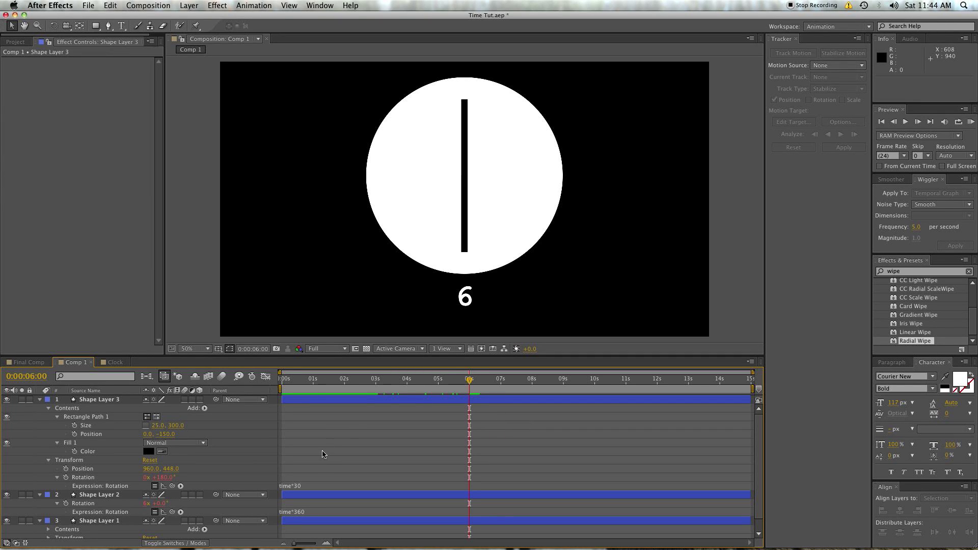
# Review Shape Layer 3's time*30 and Shape Layer 2's time*360 rotation expressions
pyautogui.click(305, 487)
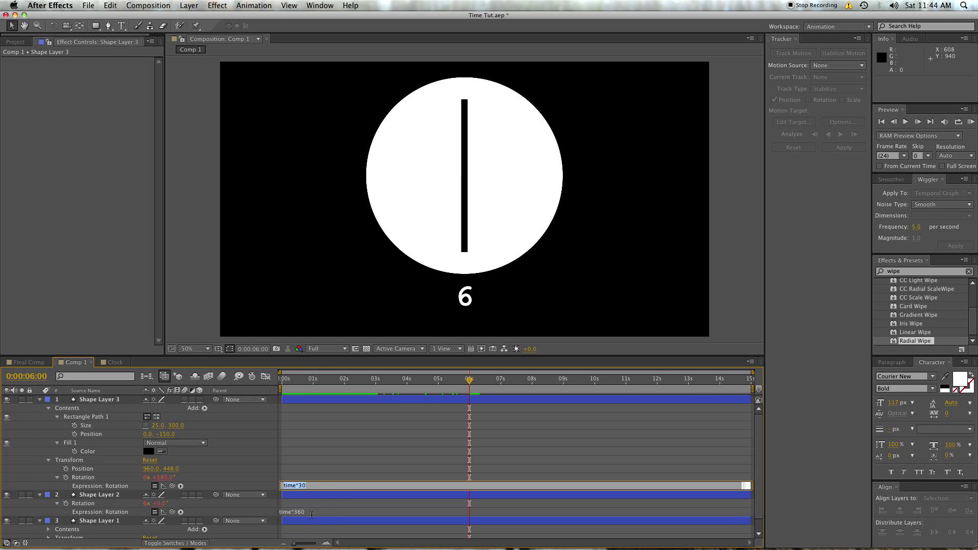
pyautogui.click(311, 513)
pyautogui.click(432, 453)
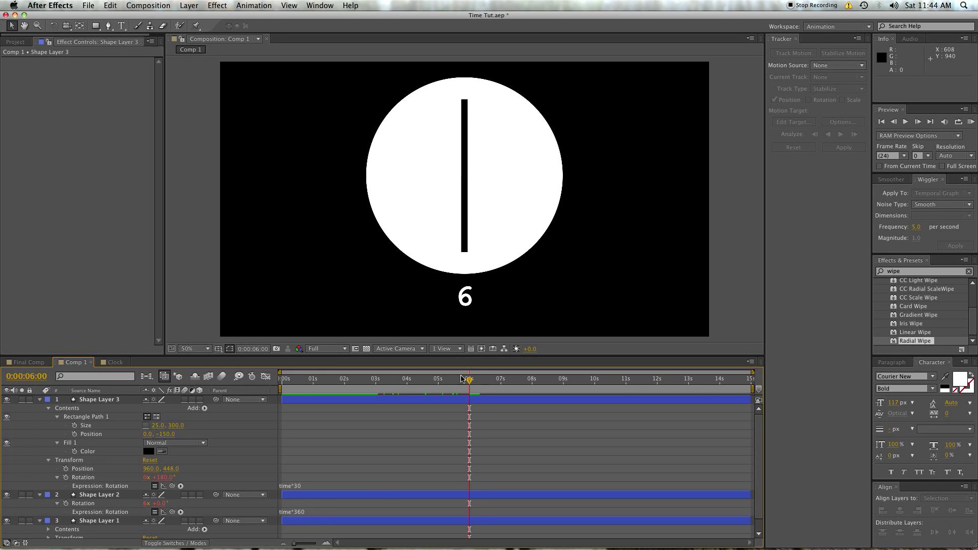
# Preview the two-hand clock from the start, scrub it, then collapse both shape layers
pyautogui.press('space')
pyautogui.press('space')
pyautogui.press('Home')
pyautogui.press('space')
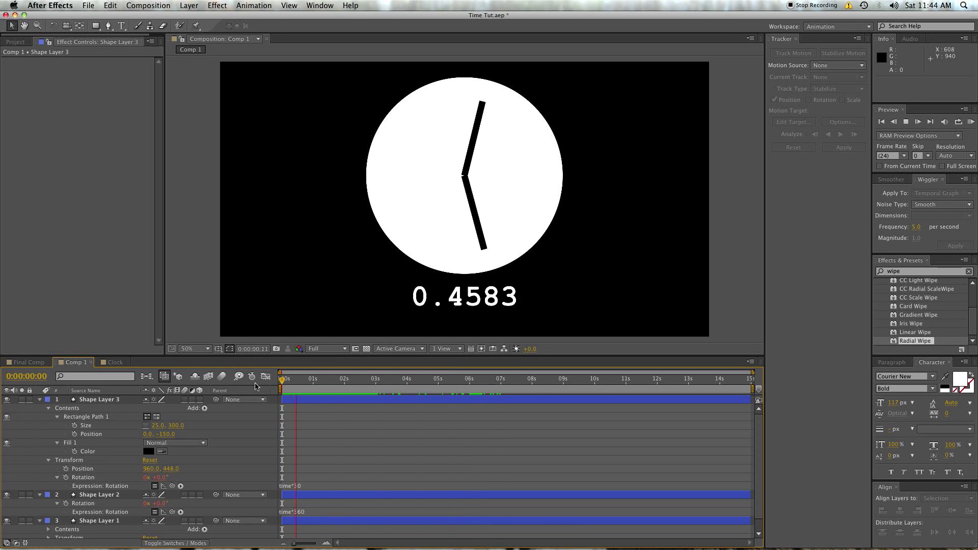
pyautogui.press('space')
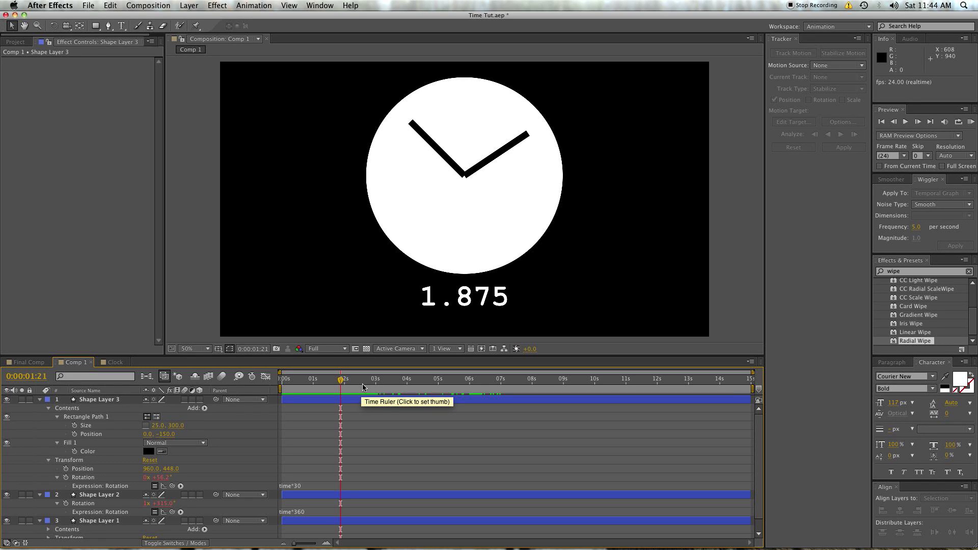
pyautogui.moveTo(363, 387); pyautogui.dragTo(398, 388)
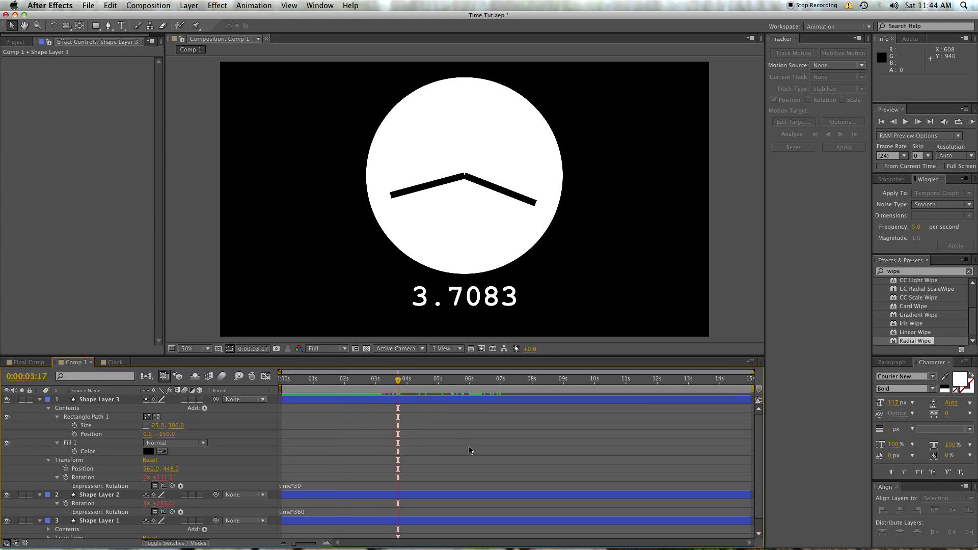
pyautogui.click(39, 400)
pyautogui.click(41, 408)
# Preview from the start, then switch to Final Comp and scrub to about 13 seconds
pyautogui.press('KP_0')
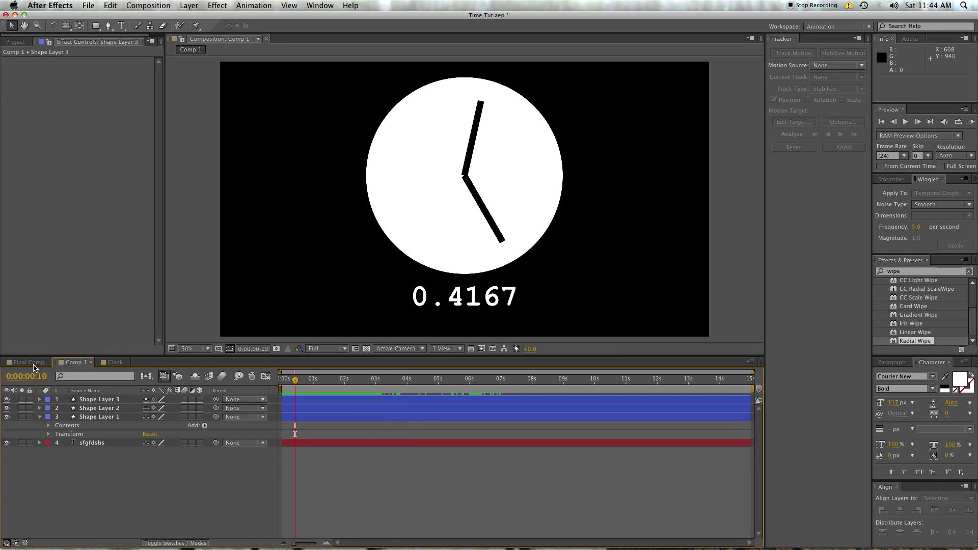
pyautogui.click(33, 362)
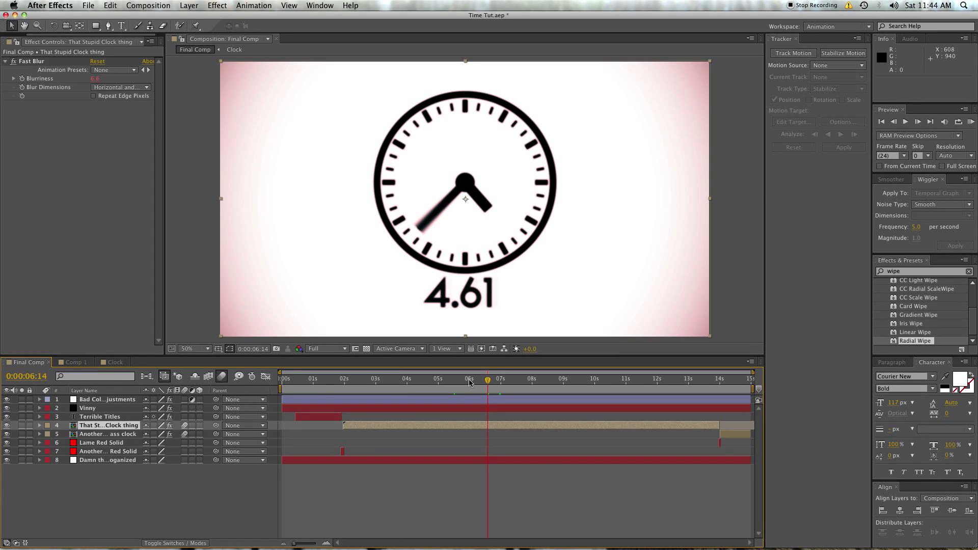
pyautogui.moveTo(488, 380); pyautogui.dragTo(708, 409)
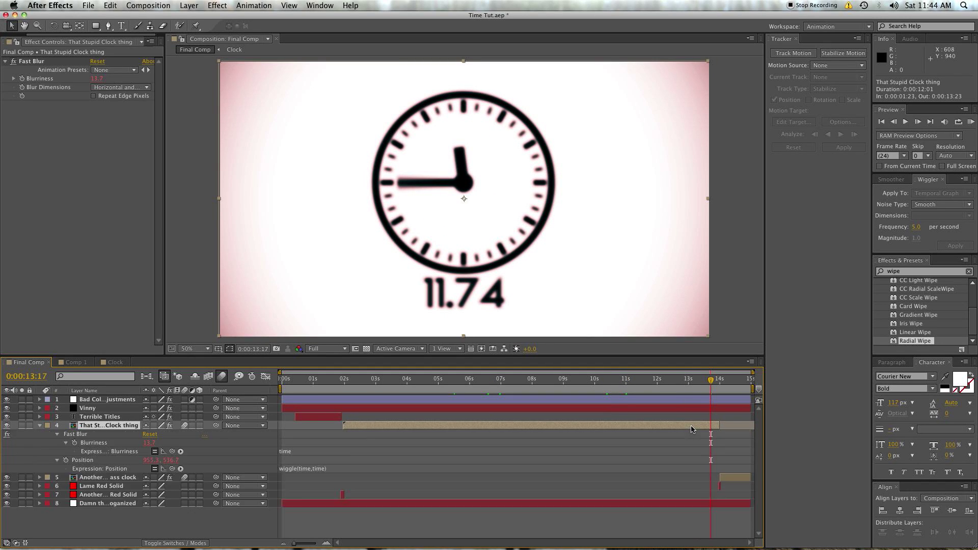
# Reveal the clock layer's expressions and inspect the wiggle(time,time) Position expression
pyautogui.press('e')
pyautogui.press('e')
pyautogui.click(286, 487)
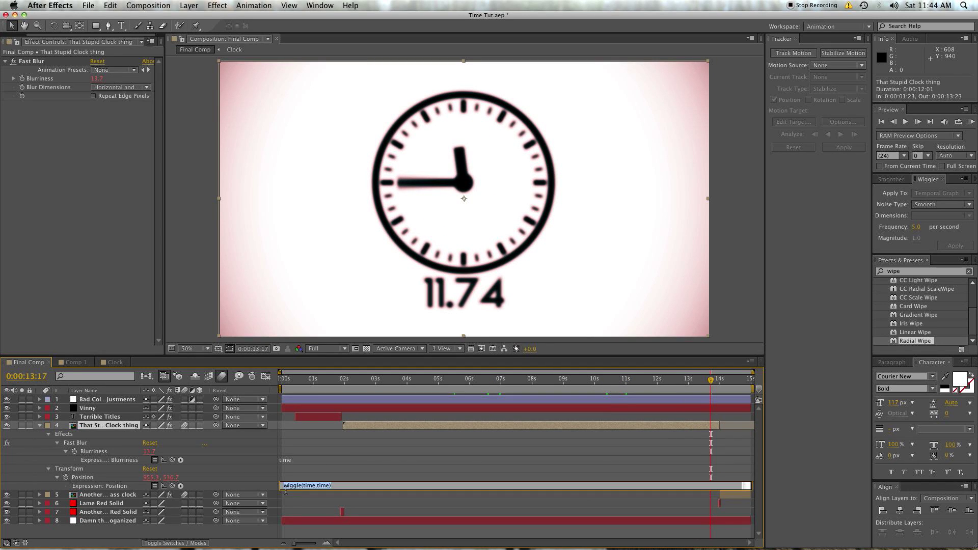
pyautogui.doubleClick(311, 486)
pyautogui.click(308, 493)
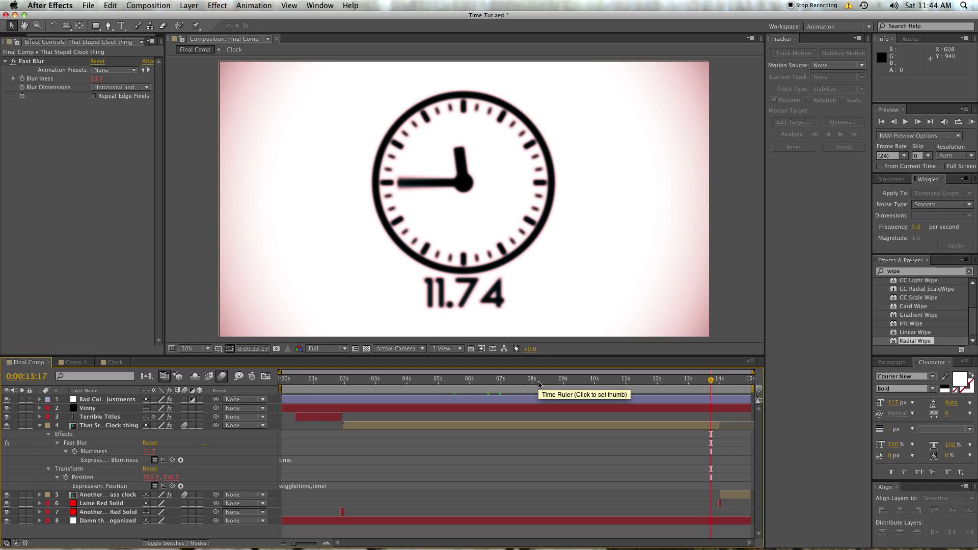
# Step back a frame, inspect the time-driven Blurriness expression, and scrub back toward the start
pyautogui.click(709, 383)
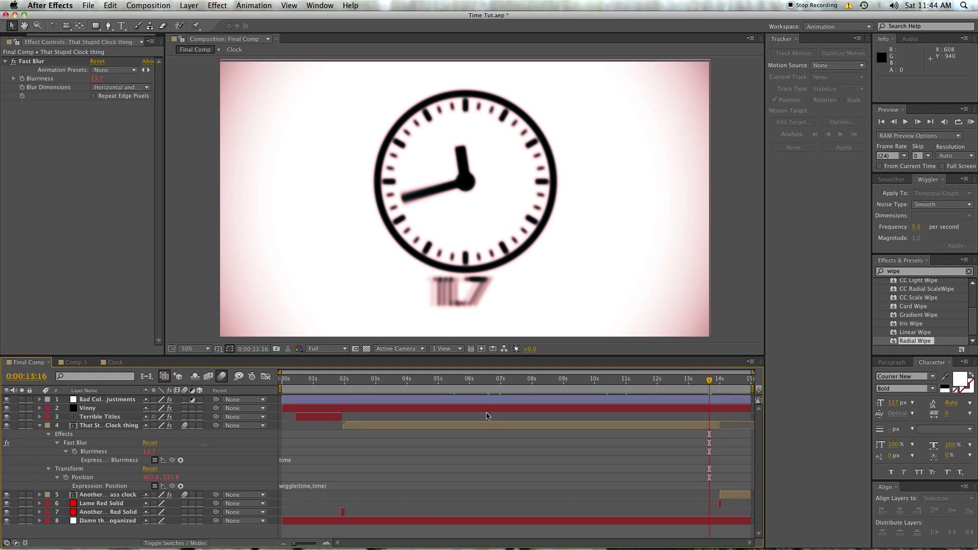
pyautogui.click(293, 461)
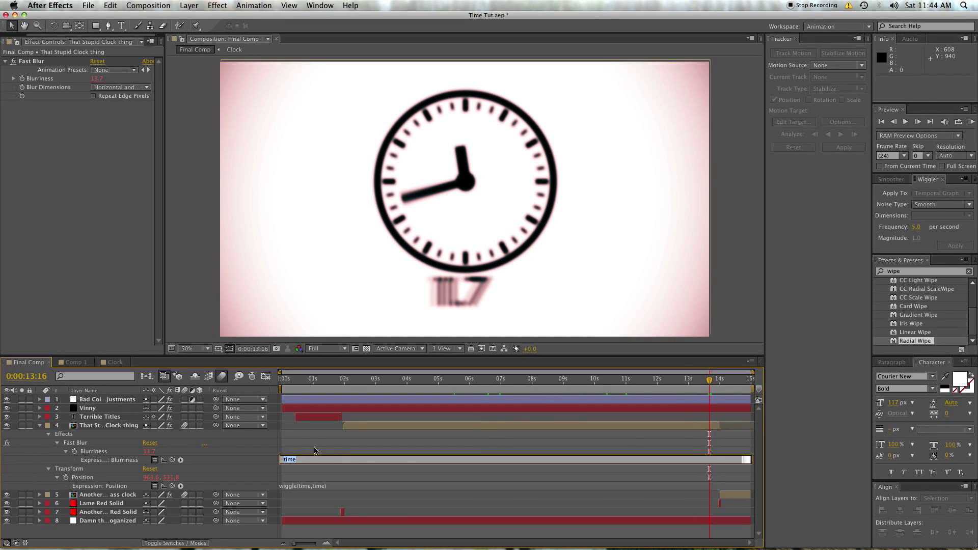
pyautogui.click(441, 442)
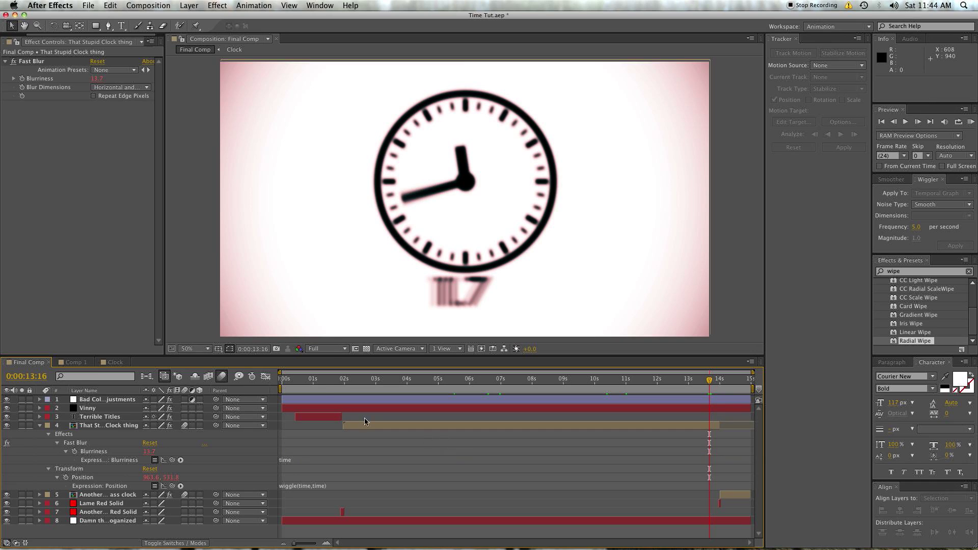
pyautogui.moveTo(326, 384); pyautogui.dragTo(363, 391)
# Scrub to about 13 seconds and reveal the Terrible Titles layer's animated Range Selector Start
pyautogui.click(412, 422)
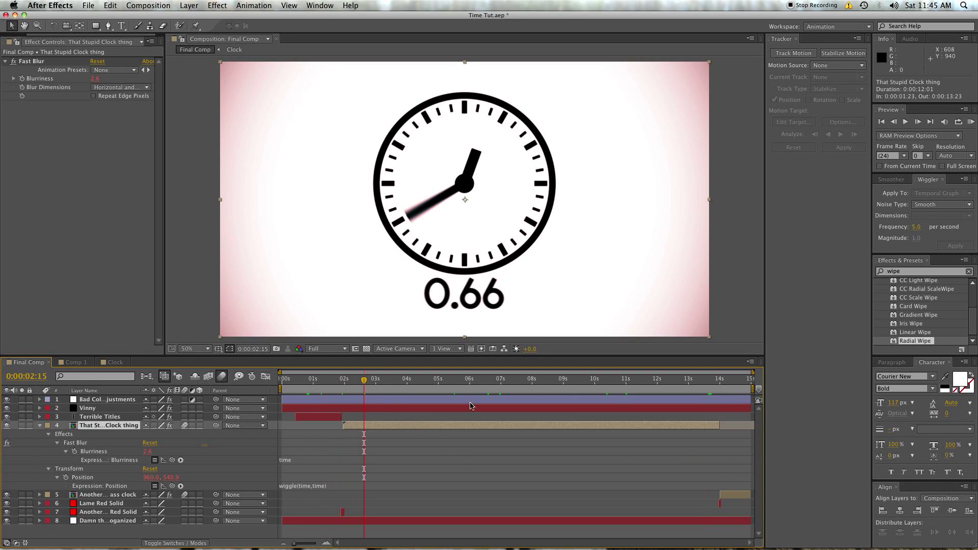
pyautogui.moveTo(624, 387); pyautogui.dragTo(701, 387)
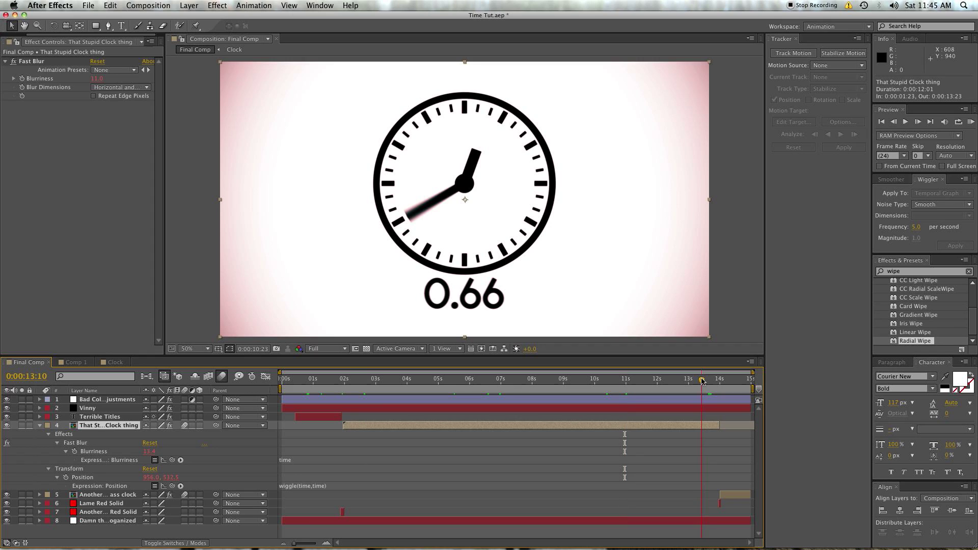
pyautogui.click(336, 417)
pyautogui.press('u')
pyautogui.moveTo(311, 391)
pyautogui.mouseDown()
pyautogui.moveTo(303, 391)
pyautogui.moveTo(311, 392)
pyautogui.mouseUp()
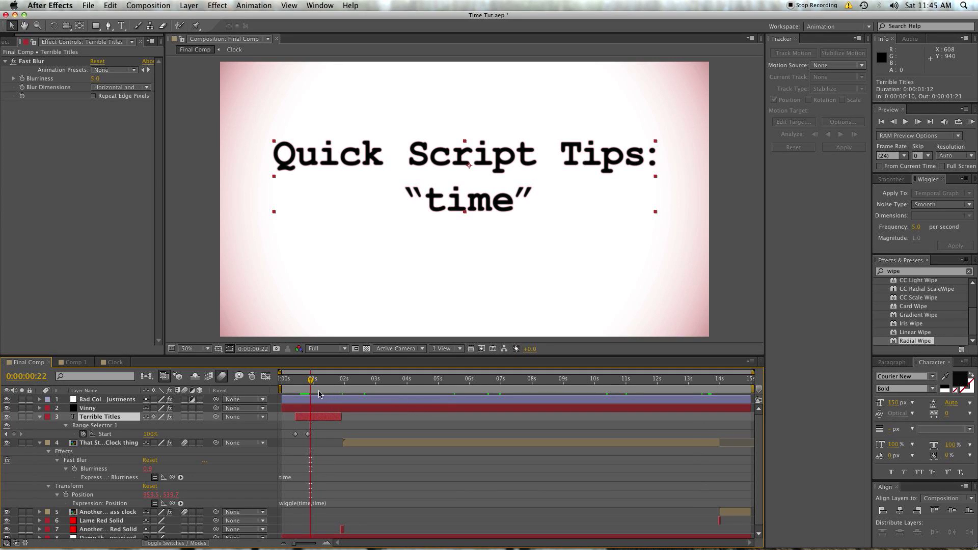
# Inspect the Blurriness expression and step to 2:01 to see the white clock
pyautogui.click(288, 476)
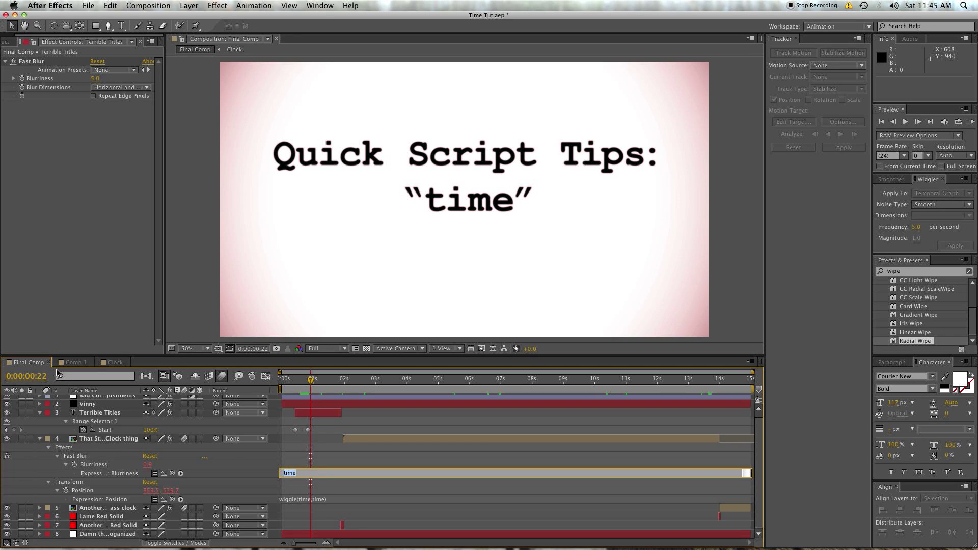
pyautogui.click(342, 384)
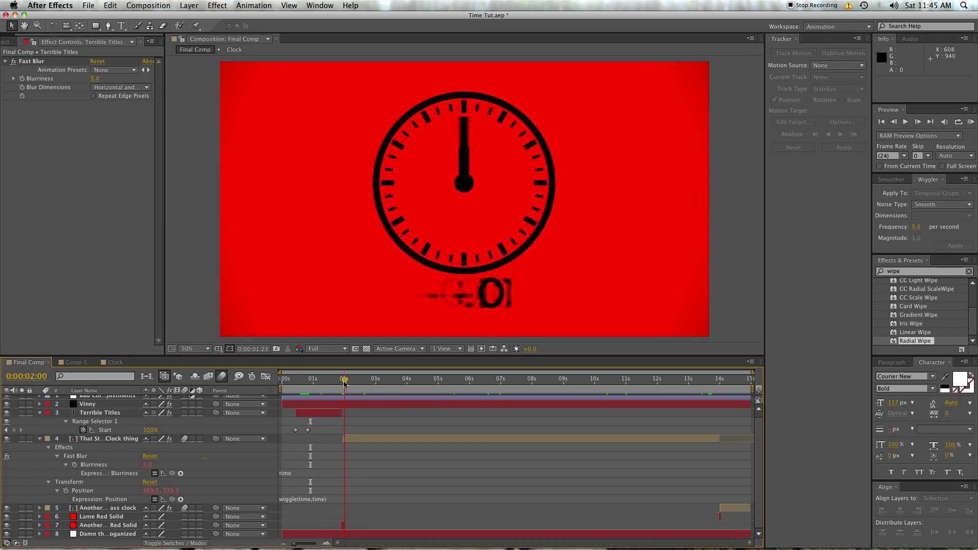
pyautogui.moveTo(344, 383); pyautogui.dragTo(345, 383)
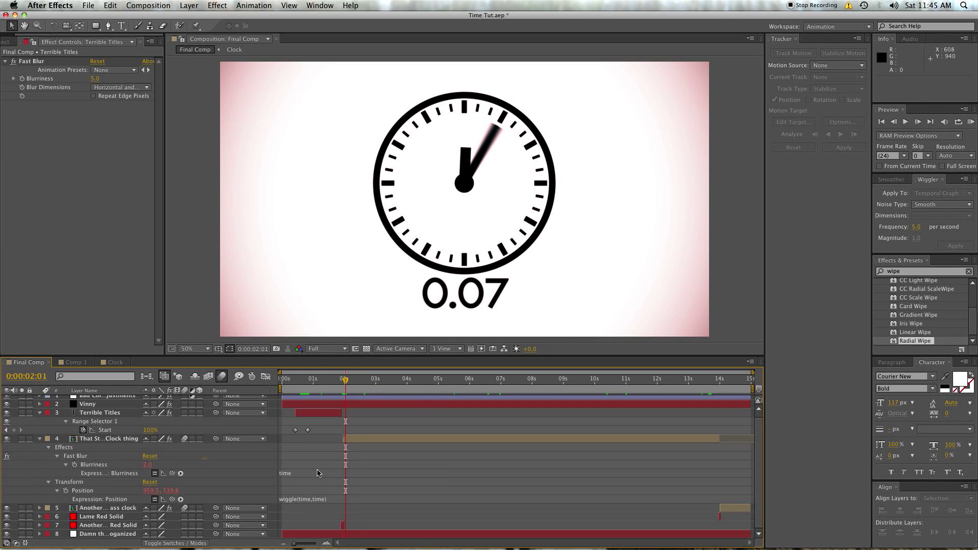
# In Comp 1, drag the sfgfdsbs text layer bar to shift its In/Out points
pyautogui.click(99, 363)
pyautogui.moveTo(321, 443); pyautogui.dragTo(221, 448)
pyautogui.moveTo(321, 445); pyautogui.dragTo(359, 439)
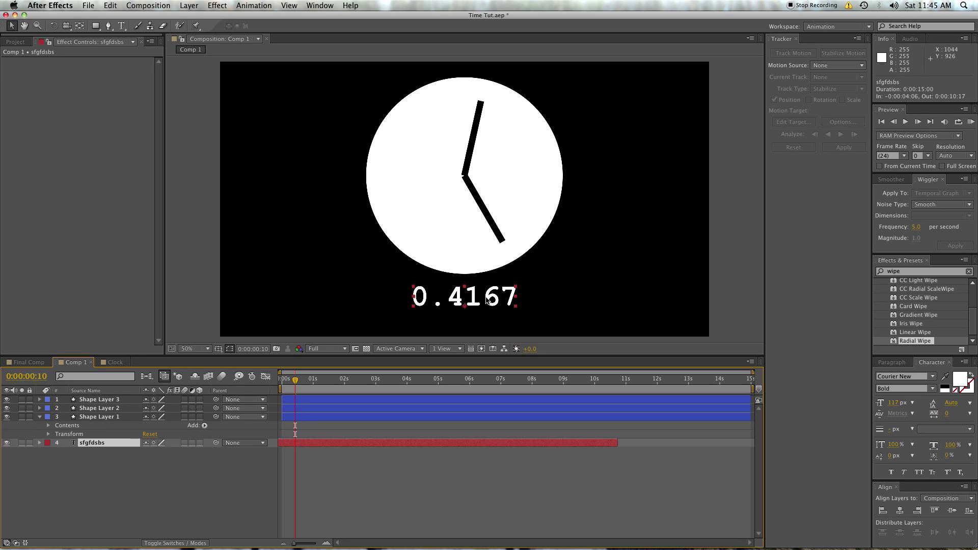
# Extend the sfgfdsbs text layer to the end of the 15-second comp and move to 0:00:02:06
pyautogui.moveTo(318, 448); pyautogui.dragTo(444, 442)
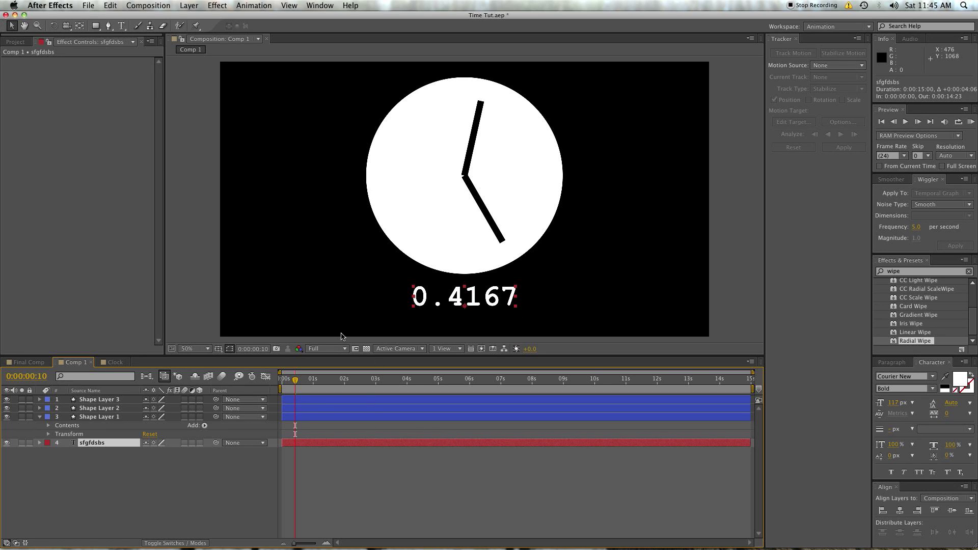
pyautogui.moveTo(298, 380); pyautogui.dragTo(352, 379)
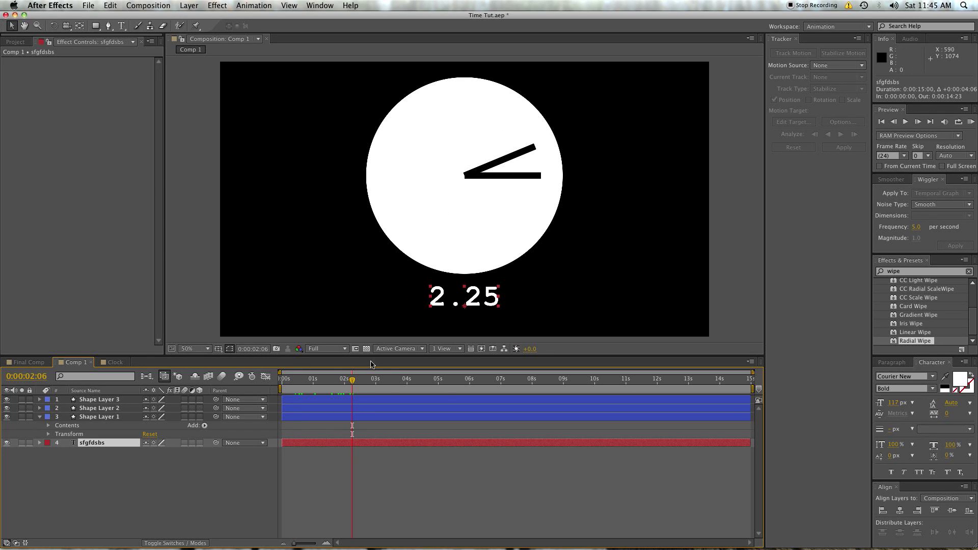
pyautogui.click(365, 470)
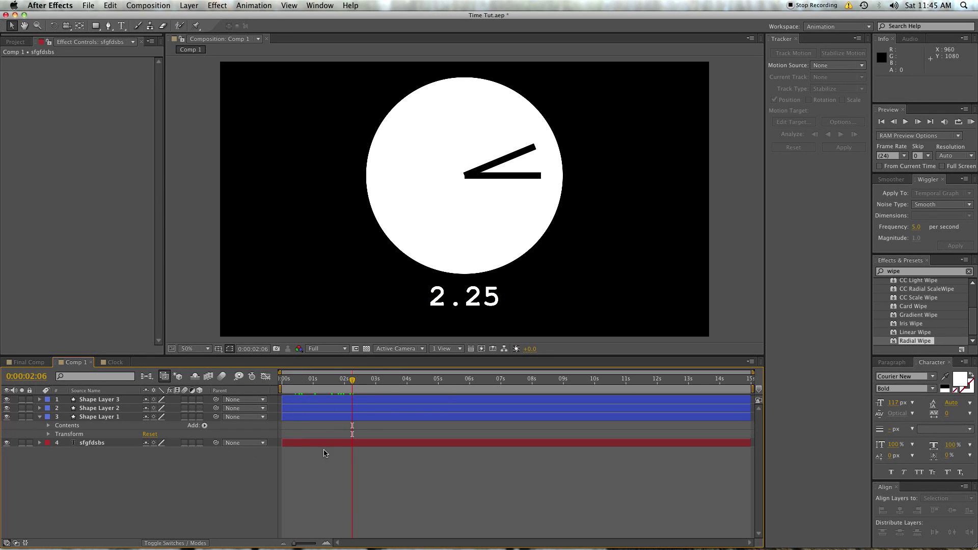
# Review the sfgfdsbs text layer's Source Text expression
pyautogui.click(371, 442)
pyautogui.press('t')
pyautogui.press('e')
pyautogui.press('e')
pyautogui.click(322, 476)
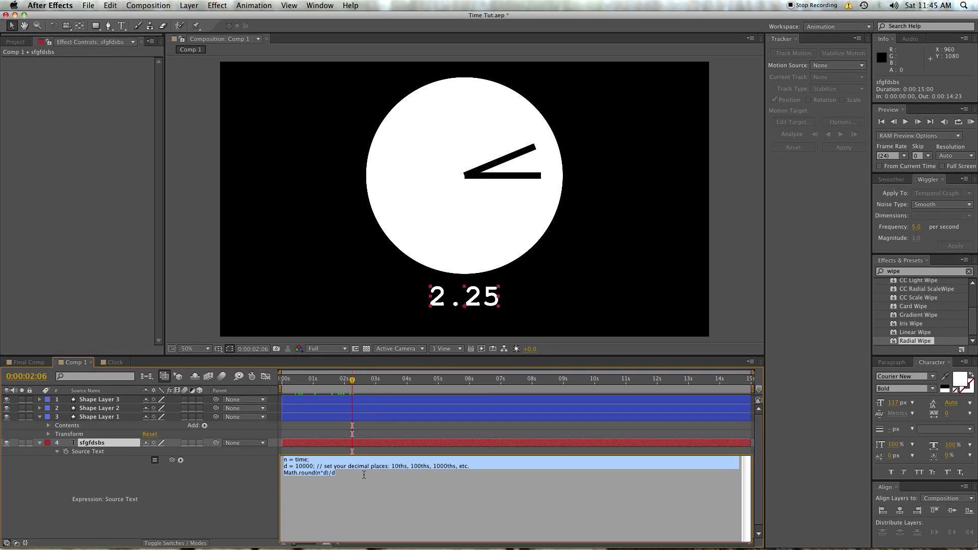
pyautogui.press('KP_Enter')
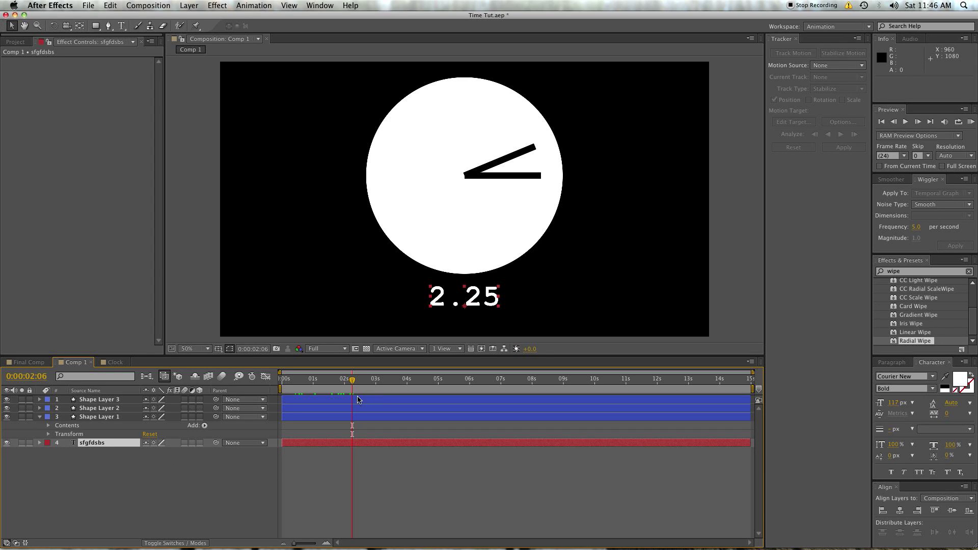
pyautogui.click(102, 400)
# Change Shape Layer 2's rotation multiplier from 360 to 1000 and preview the faster hand
pyautogui.press('e')
pyautogui.press('e')
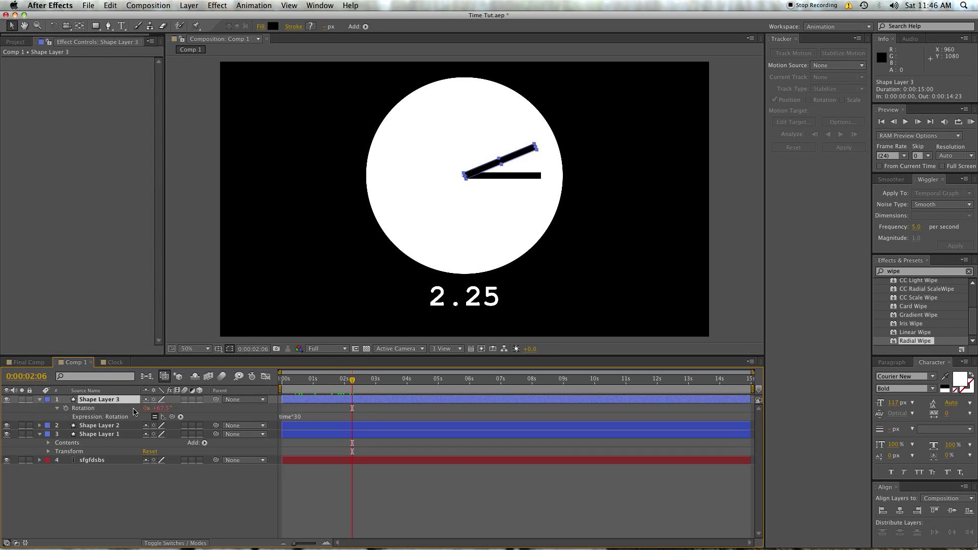
pyautogui.click(296, 428)
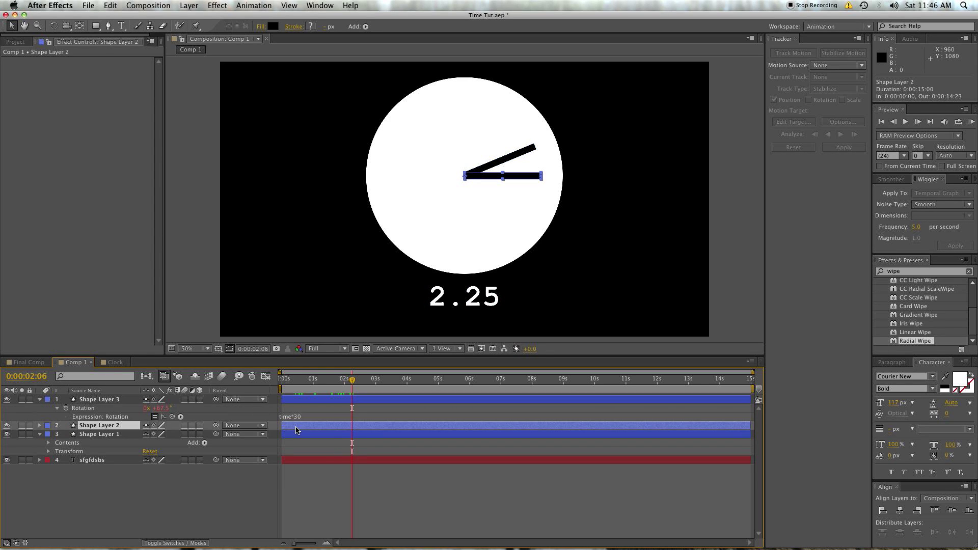
pyautogui.press('e')
pyautogui.press('e')
pyautogui.click(300, 442)
pyautogui.doubleClick(304, 442)
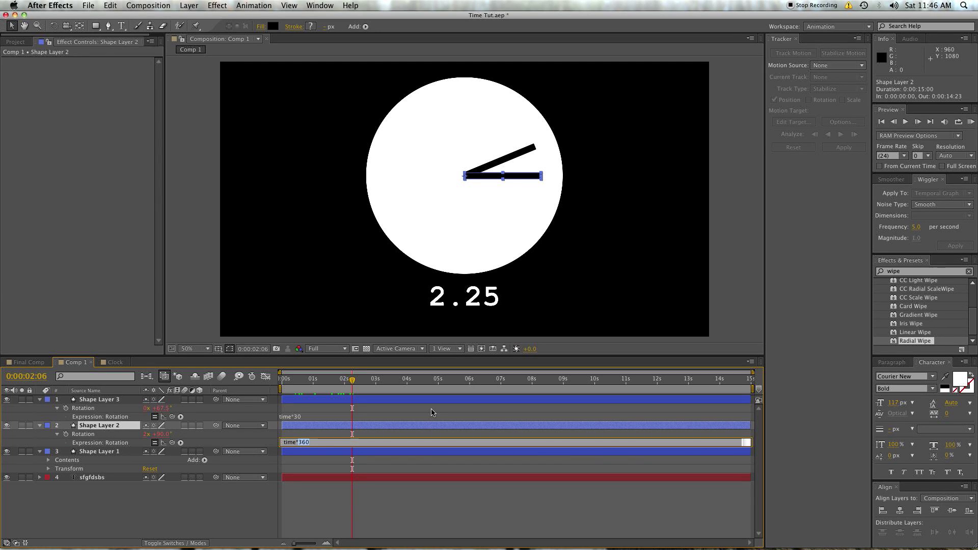
pyautogui.write('1000')
pyautogui.press('KP_Enter')
pyautogui.press('space')
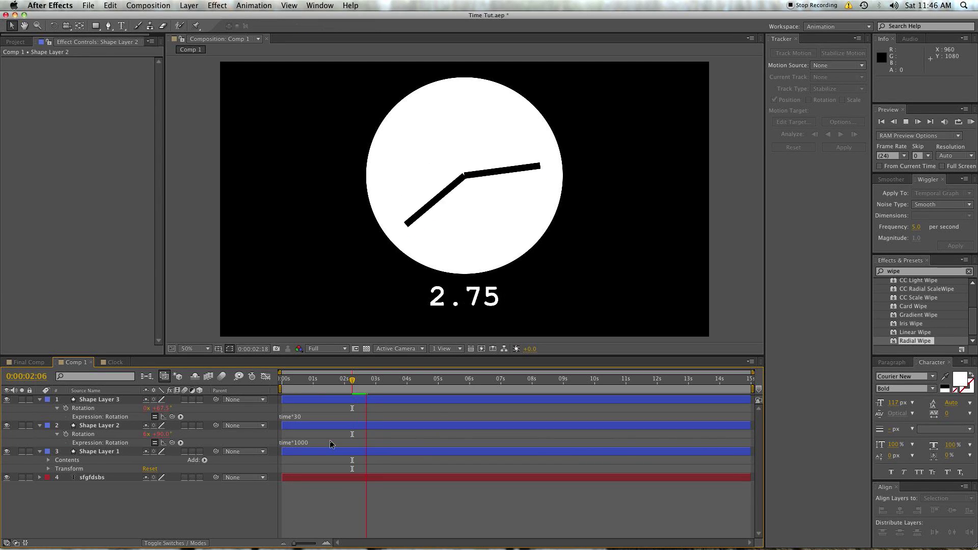
pyautogui.press('space')
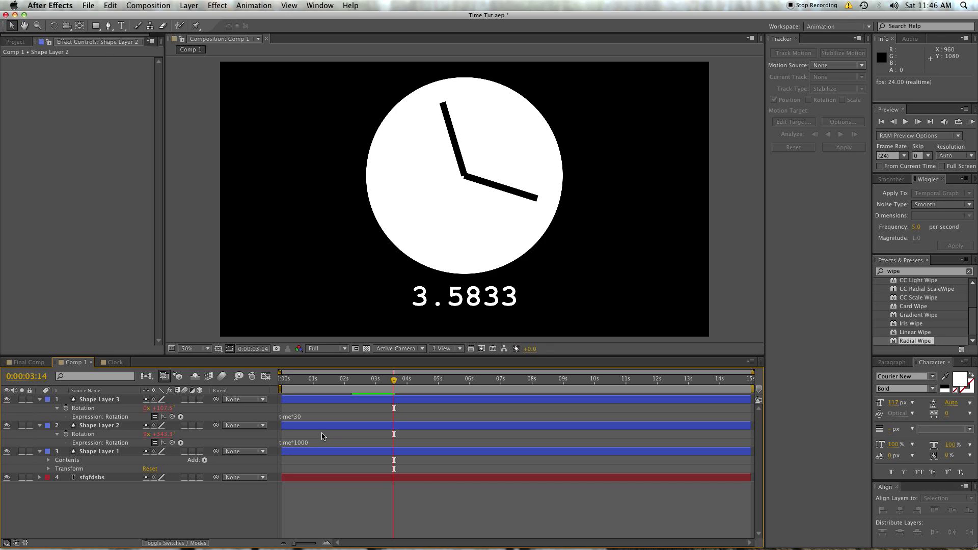
# Try a 100+ offset, then rewrite Shape Layer 2's expression as value+time*1000
pyautogui.click(288, 443)
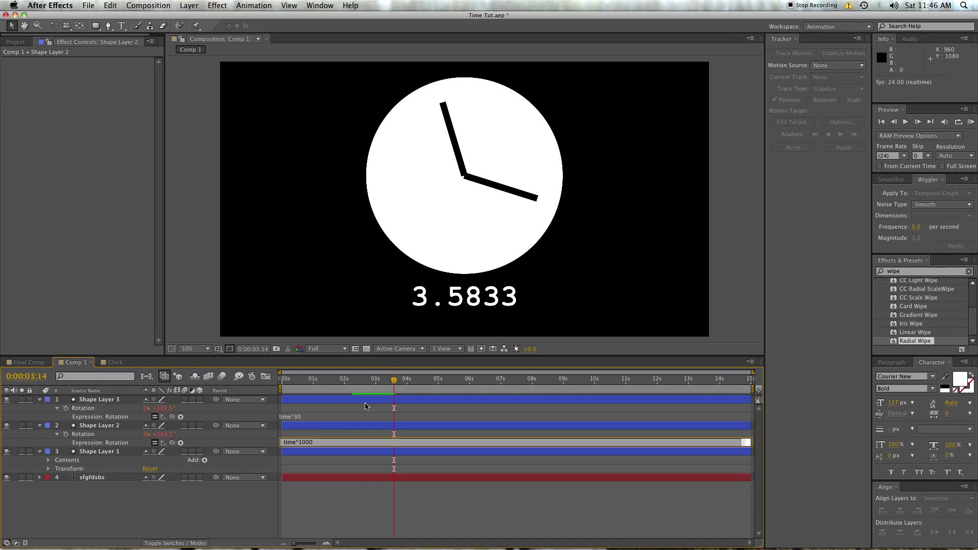
pyautogui.write('100+')
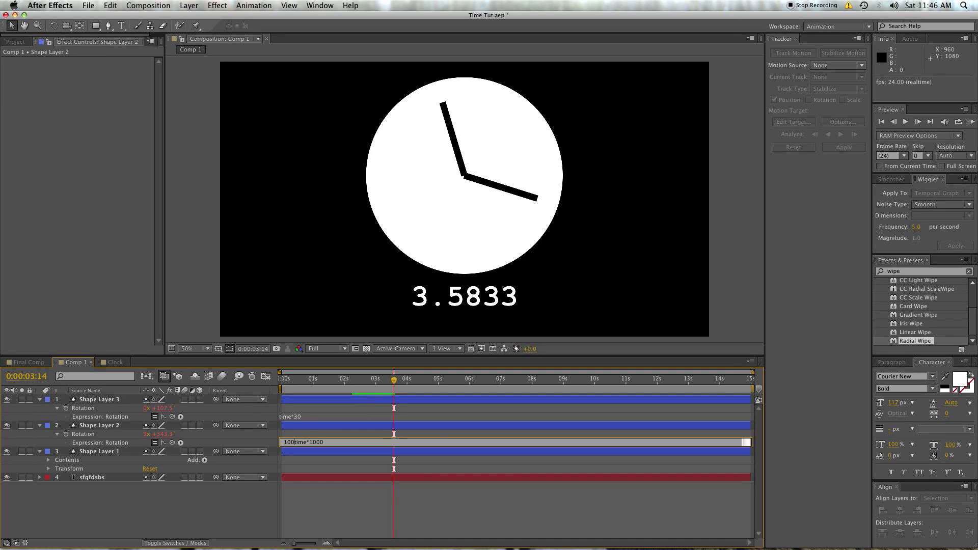
pyautogui.press('KP_Enter')
pyautogui.moveTo(315, 381); pyautogui.dragTo(281, 381)
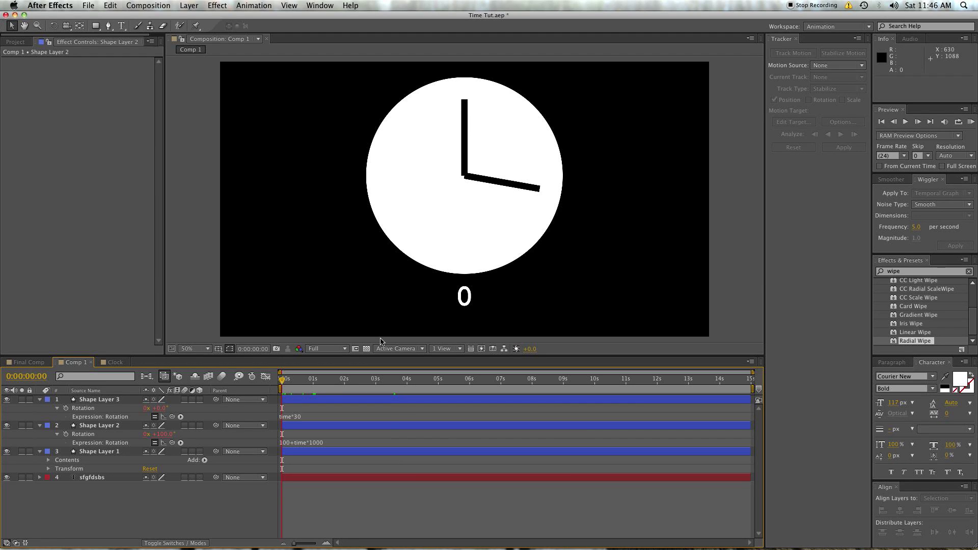
pyautogui.click(289, 442)
pyautogui.doubleClick(289, 442)
pyautogui.press('Delete')
pyautogui.press('Delete')
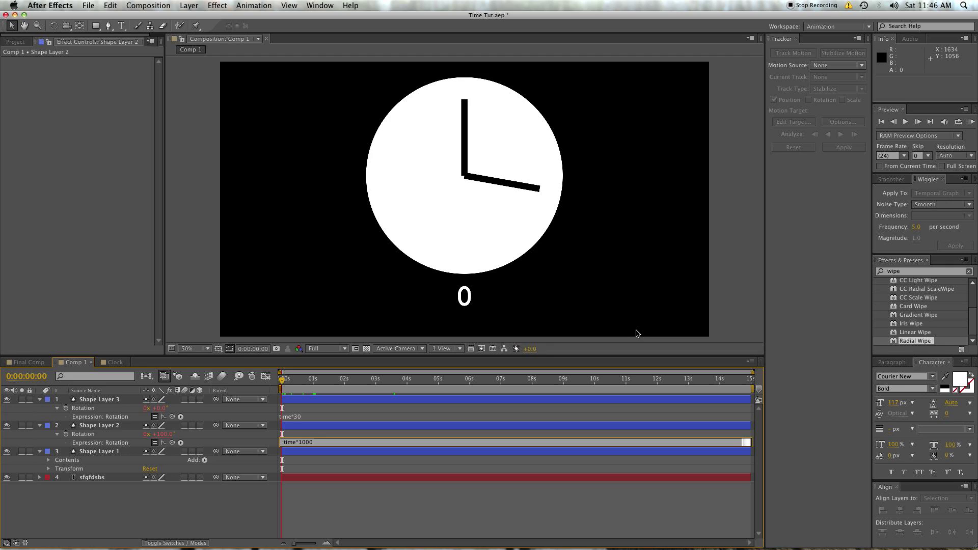
pyautogui.write('value')
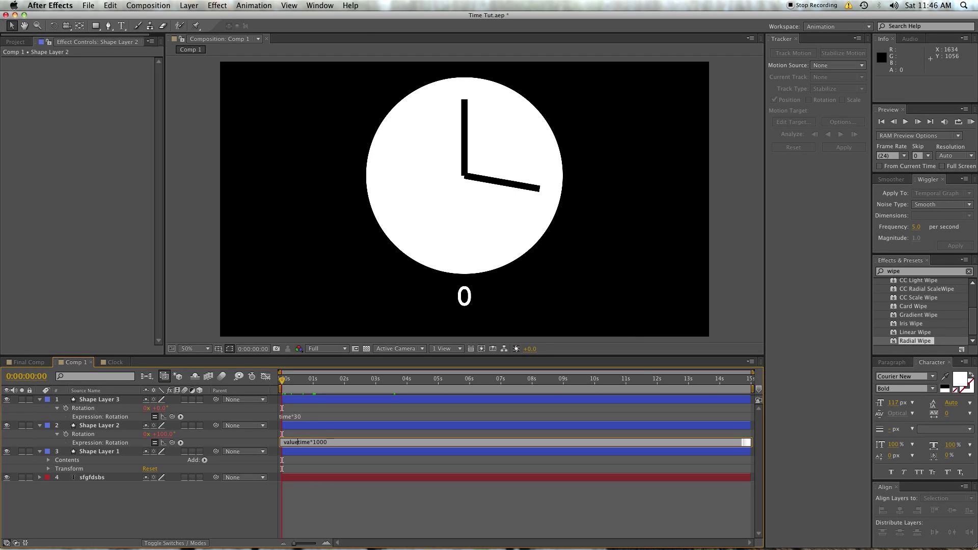
pyautogui.write('+')
pyautogui.click(636, 331)
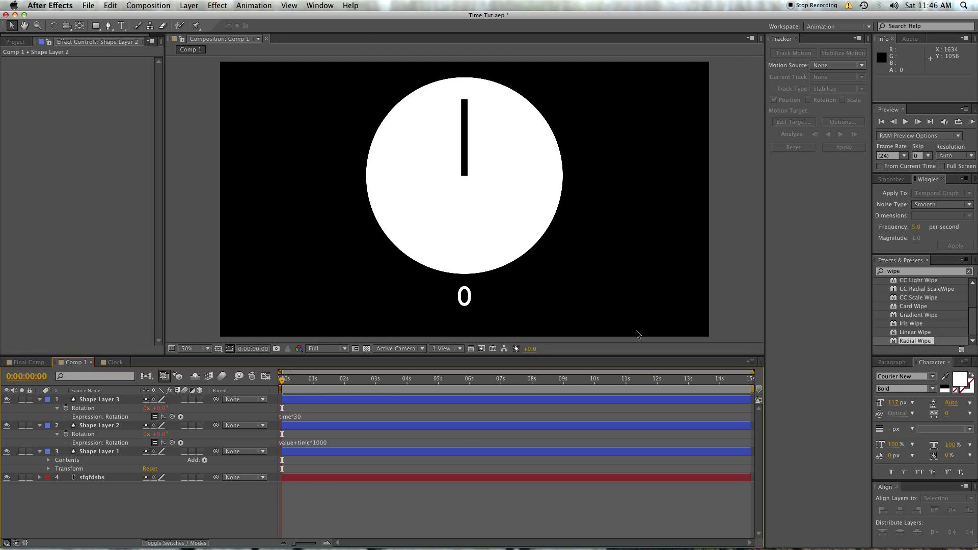
# Set the hand's base rotation to about 47° and play the animation from the start
pyautogui.moveTo(160, 434); pyautogui.dragTo(288, 434)
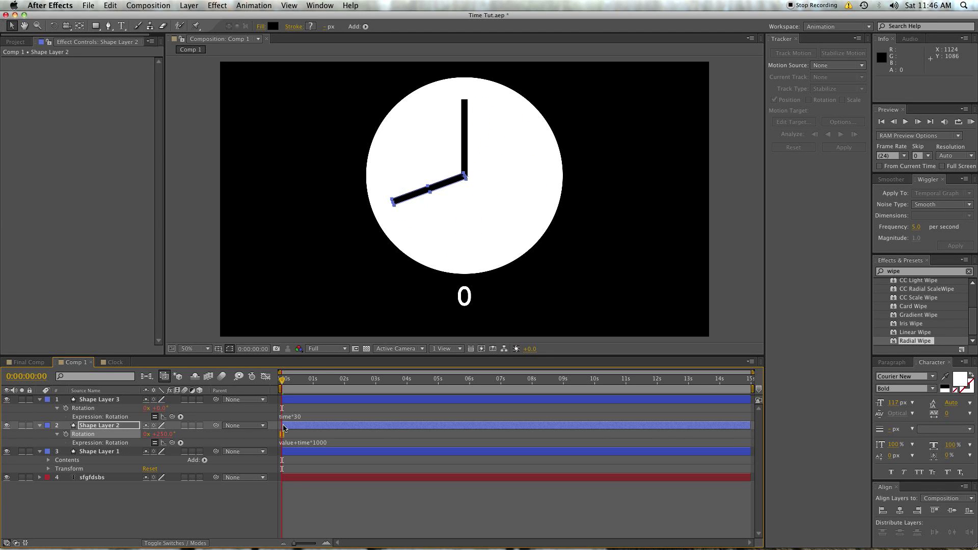
pyautogui.press('space')
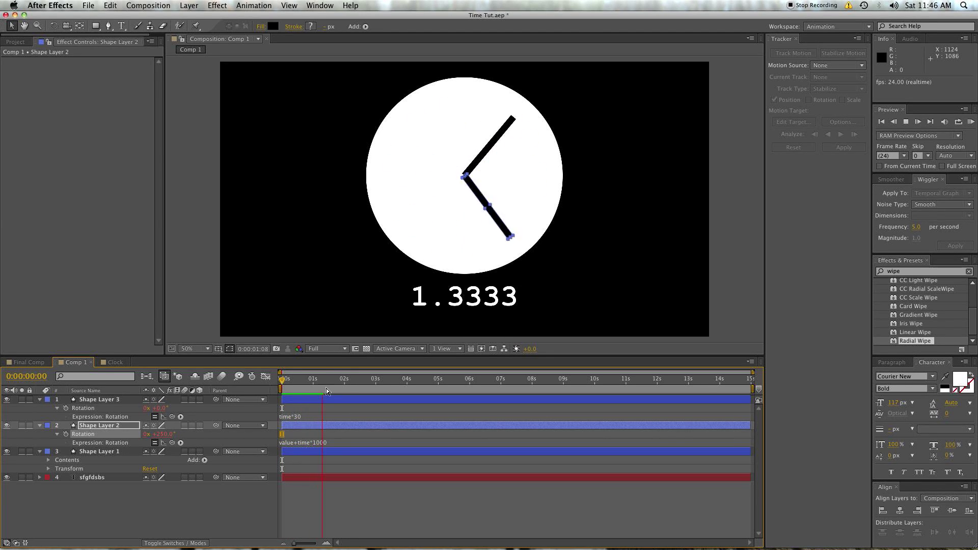
pyautogui.click(370, 434)
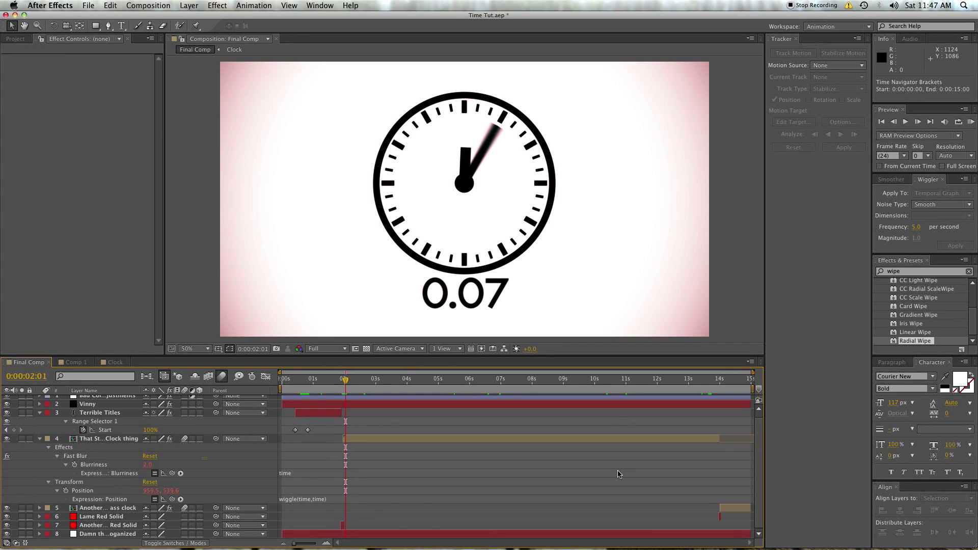
# Scrub Final Comp back to about 11 seconds (0:00:11:03)
pyautogui.moveTo(688, 384); pyautogui.dragTo(630, 382)
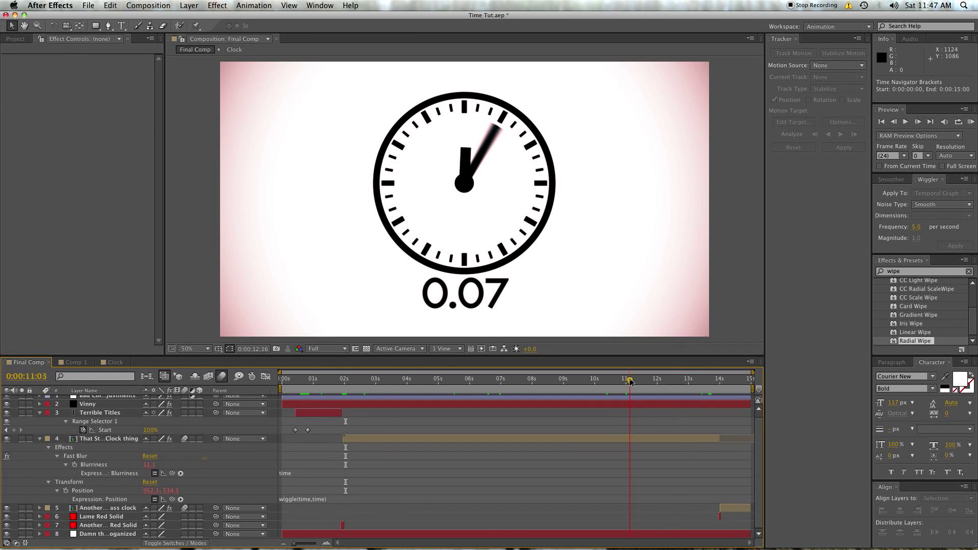